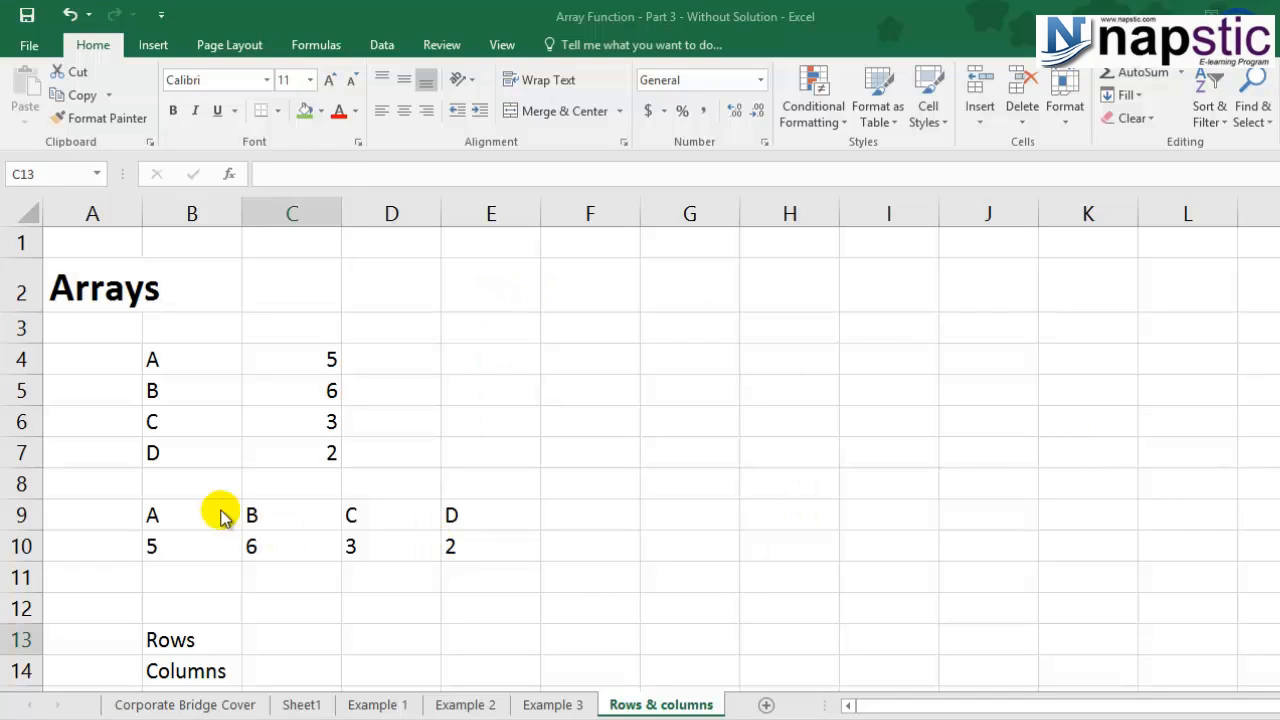
Examine the vertical A–D data in rows 4 to 7 and the columns holding the horizontal A–D data
click(178, 414)
click(186, 360)
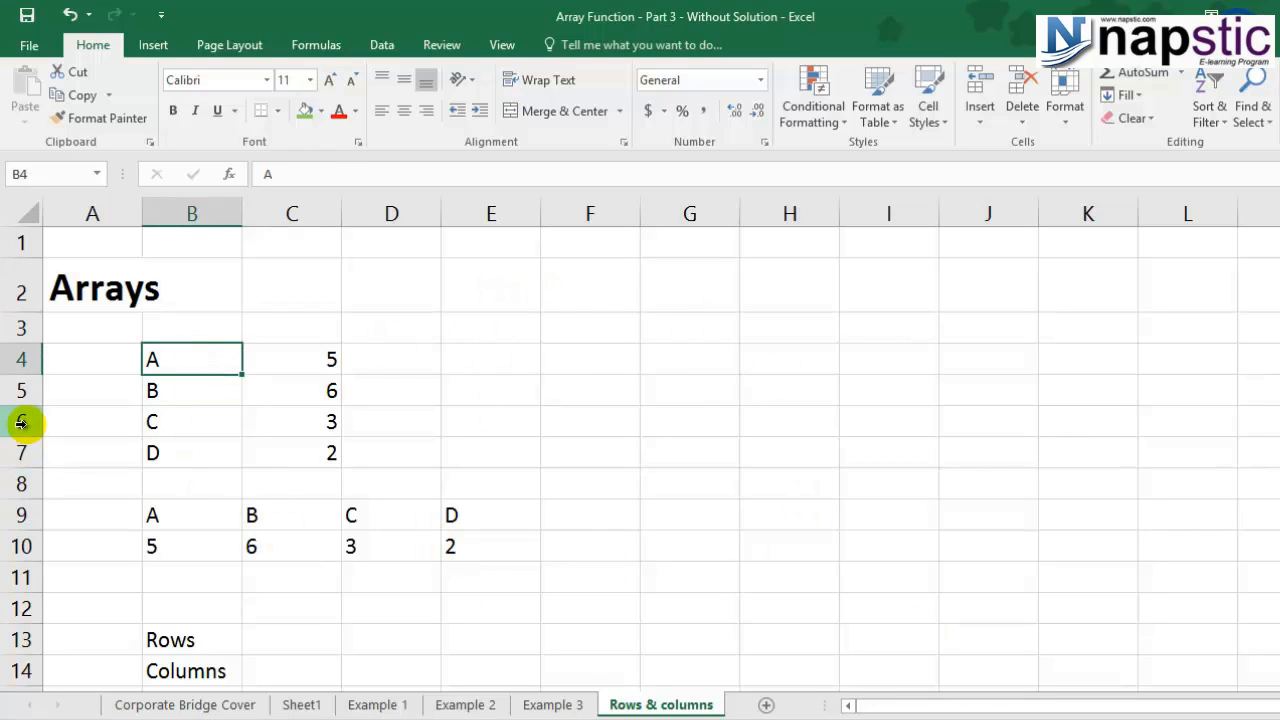
click(20, 359)
click(20, 391)
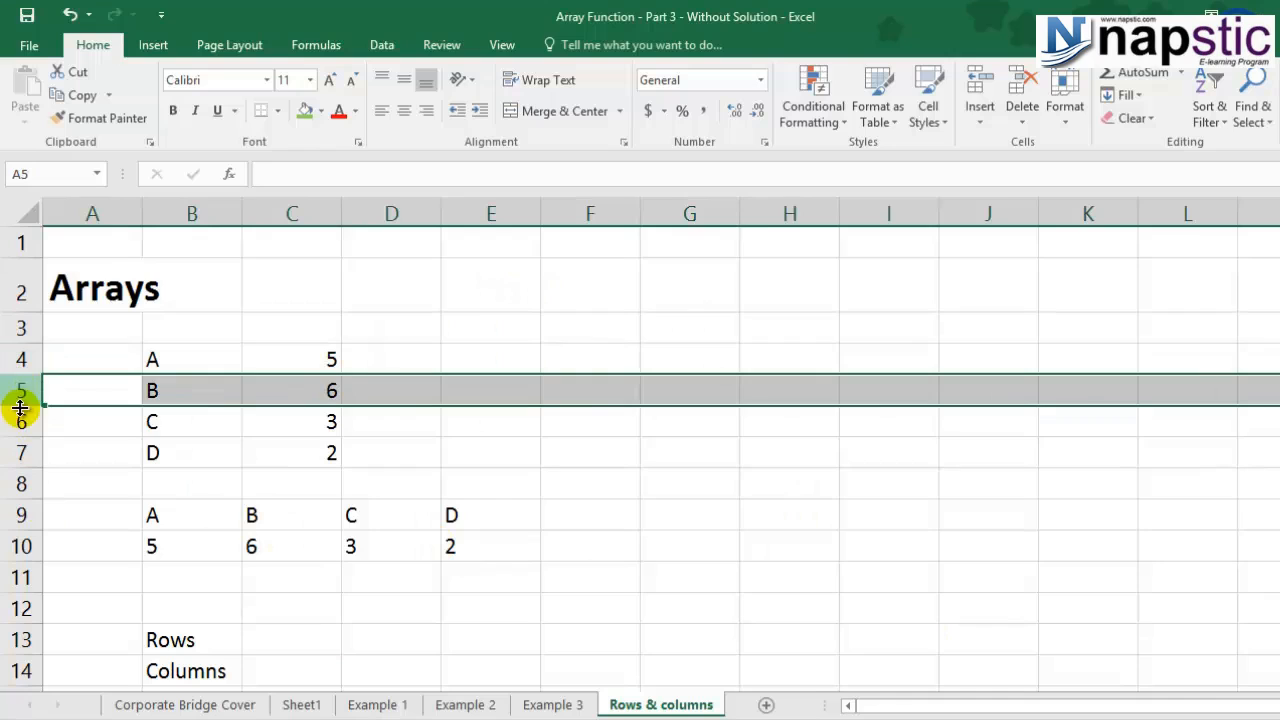
click(18, 421)
click(195, 214)
click(292, 214)
click(391, 214)
click(500, 232)
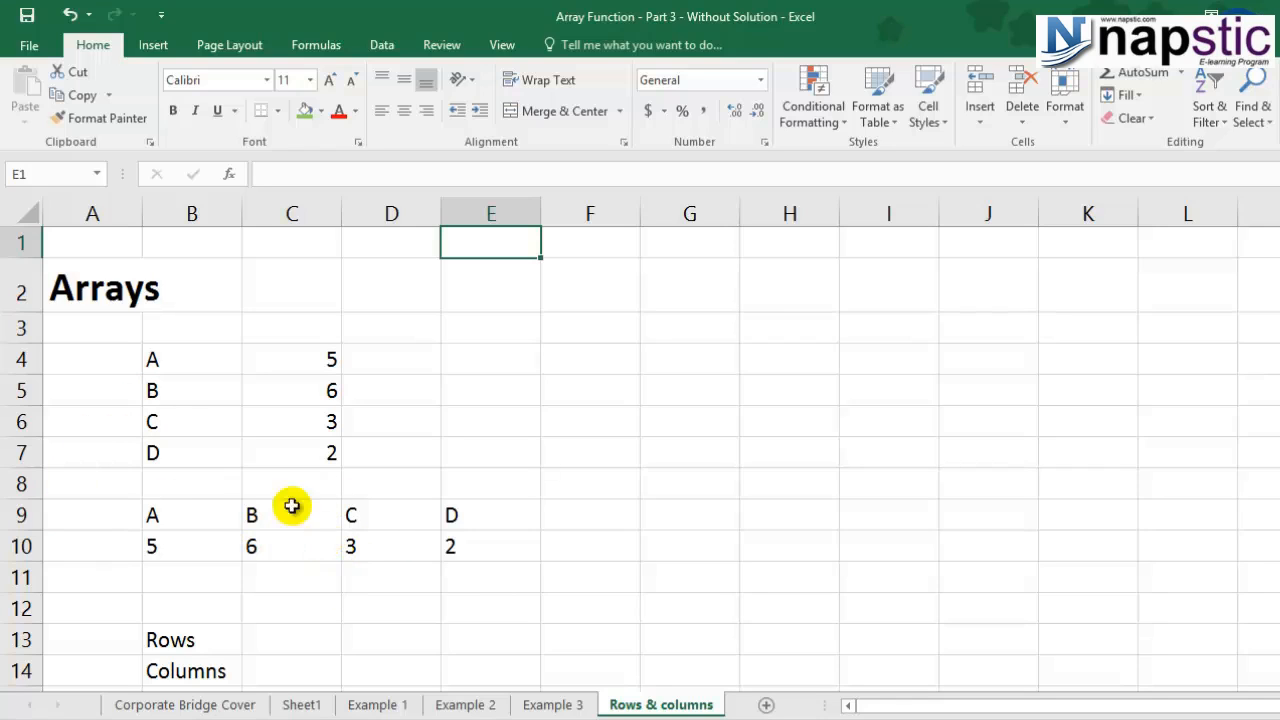
click(22, 360)
click(27, 394)
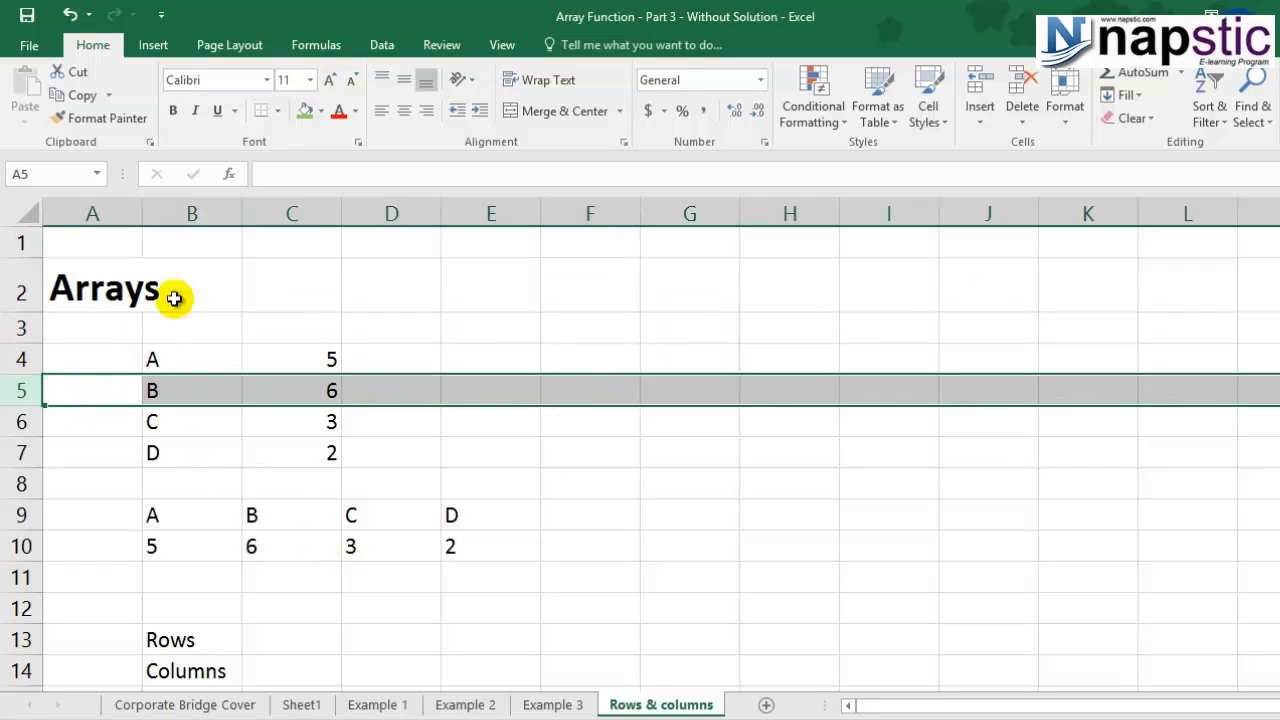
click(303, 209)
click(393, 212)
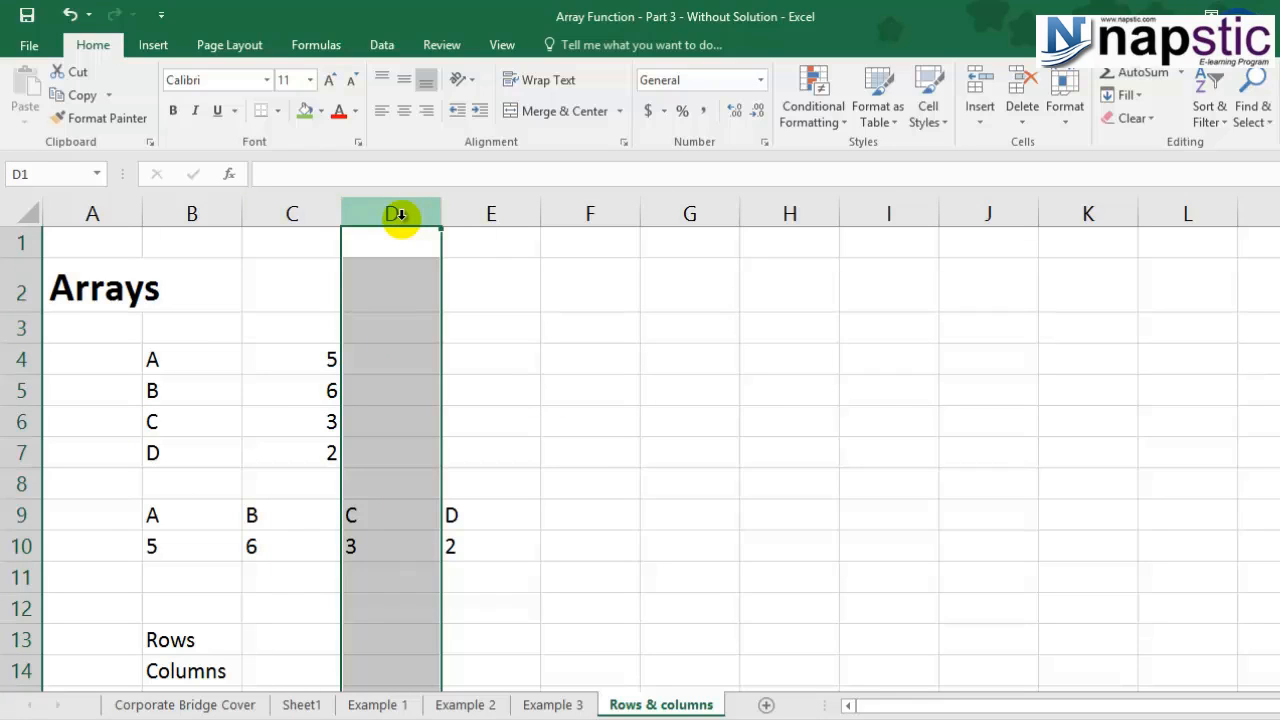
Enter =SUM(C4:C7) in C13, beside the Rows label, to total the vertical list of values
click(291, 631)
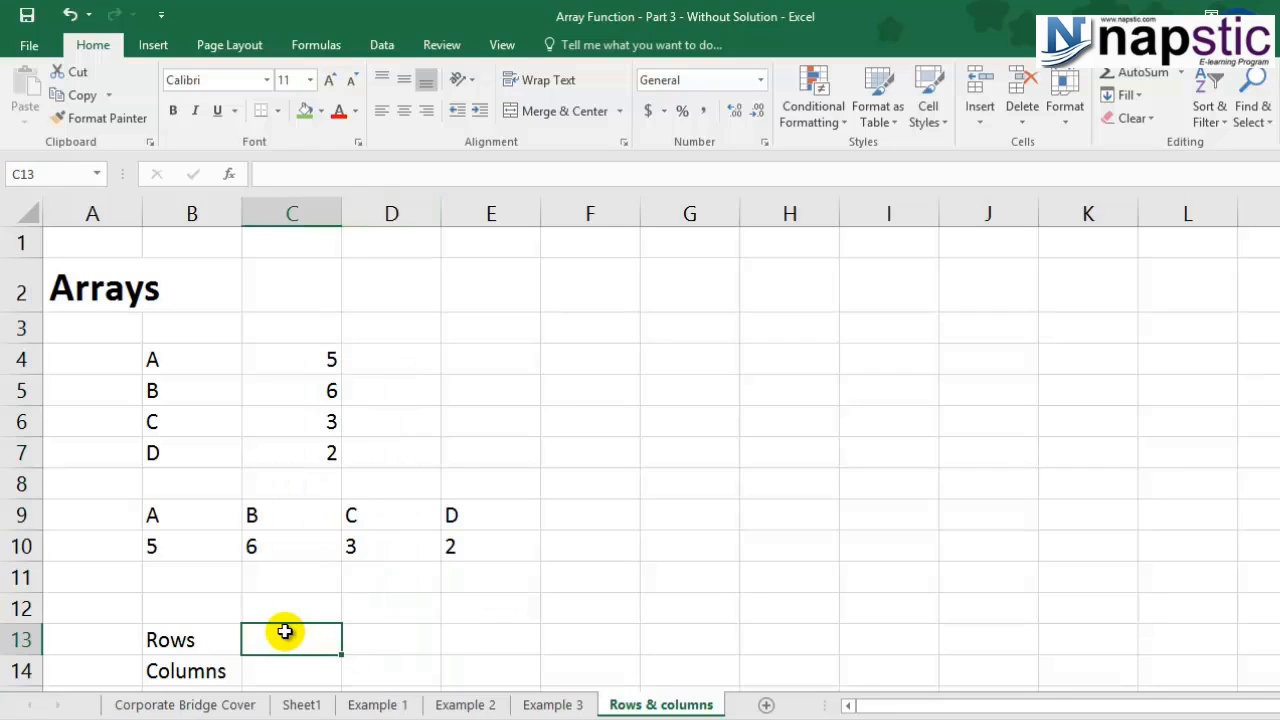
click(305, 365)
drag(305, 365, 318, 460)
click(299, 640)
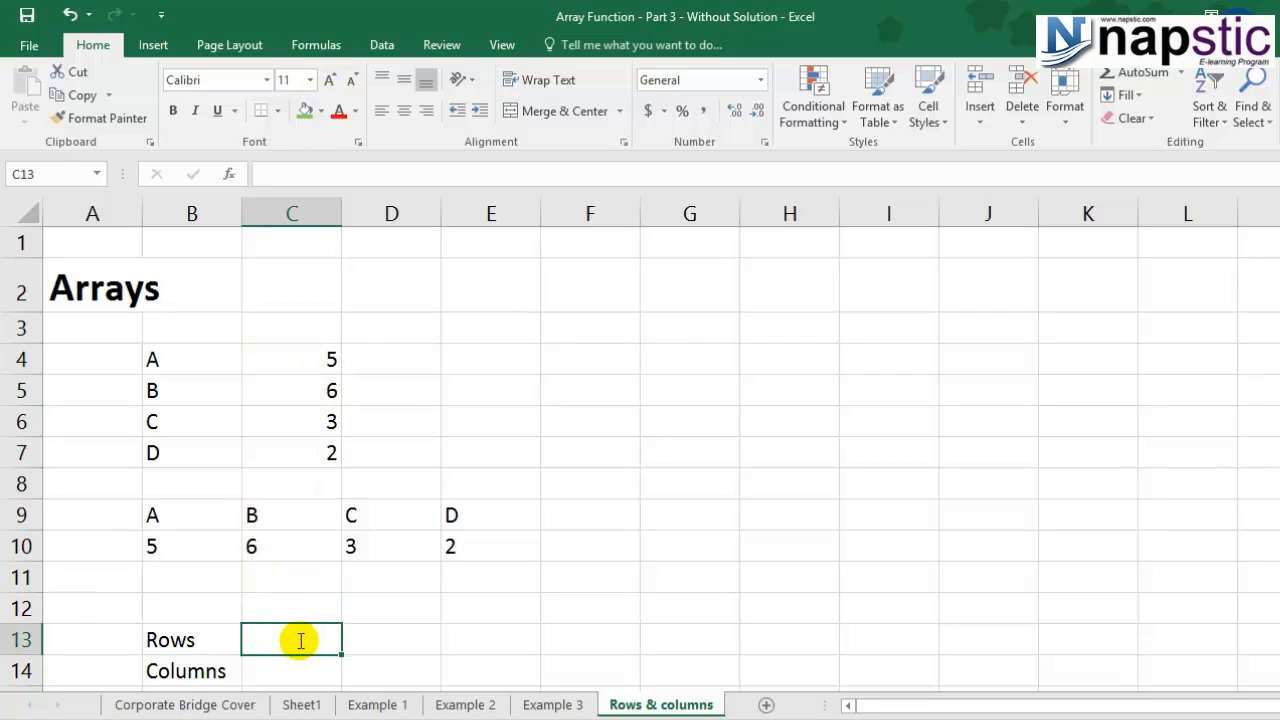
text(=sum)
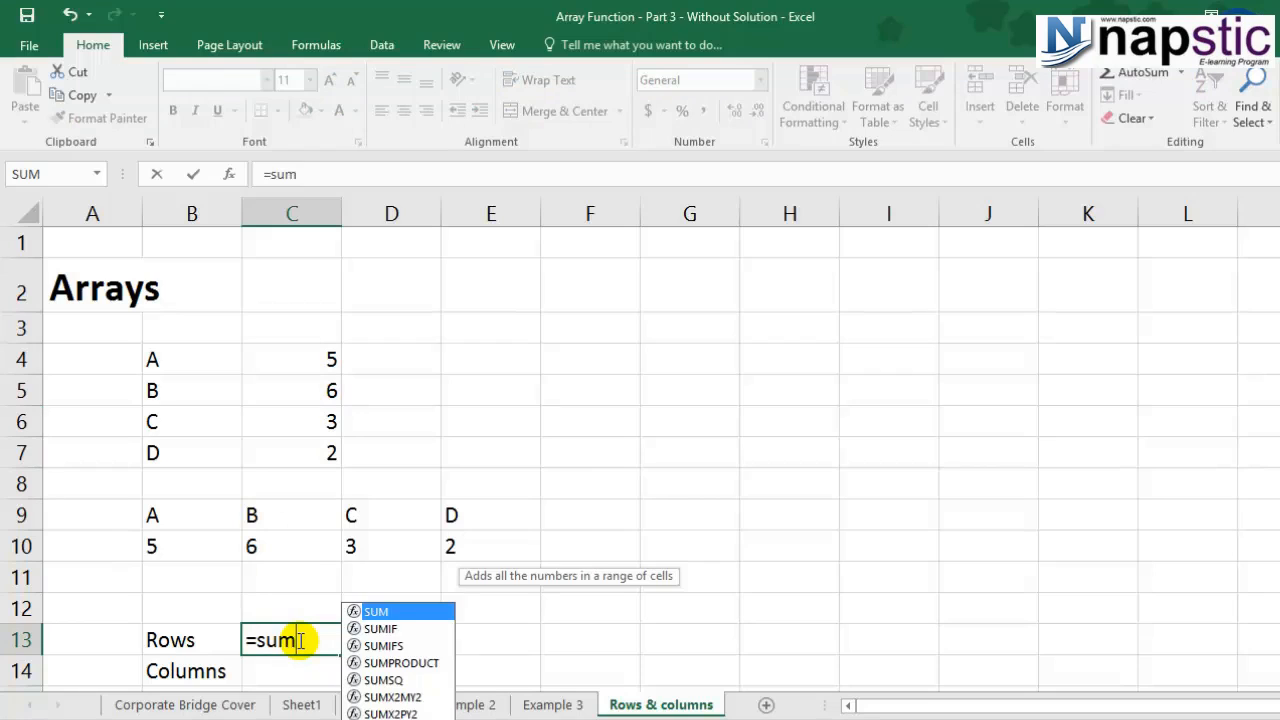
double_click(378, 608)
drag(327, 362, 331, 456)
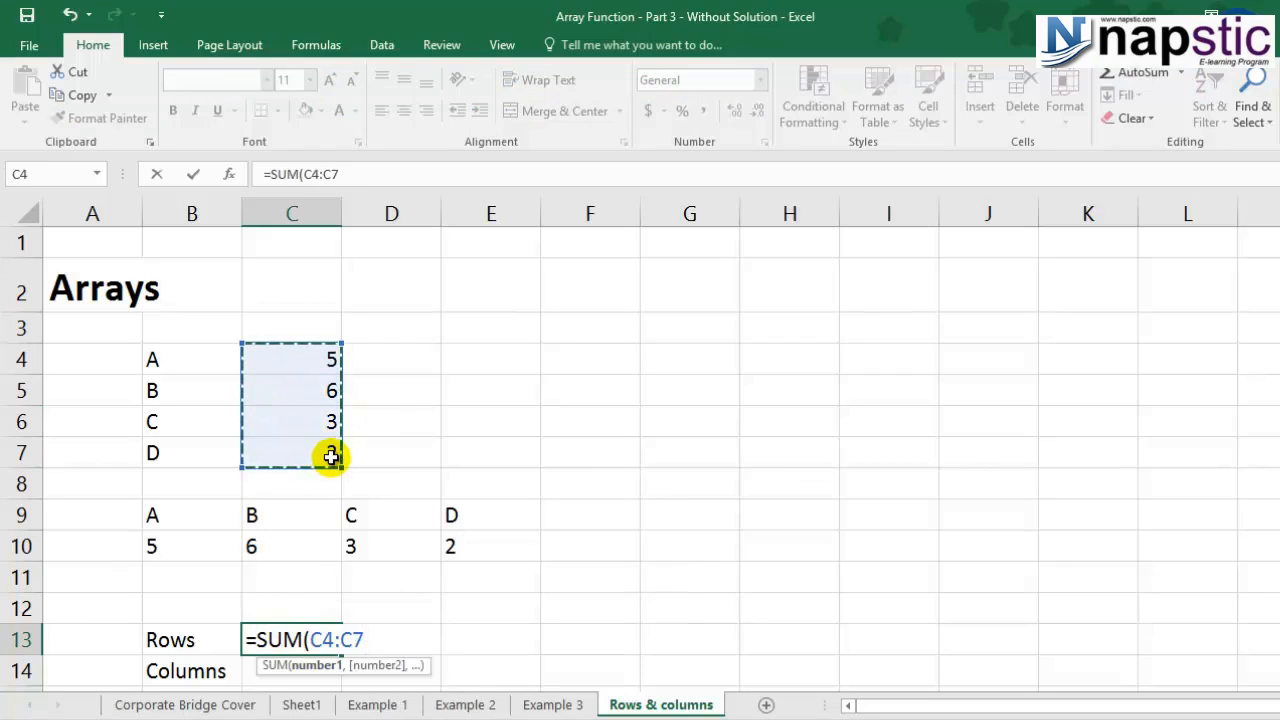
text())
key(Return)
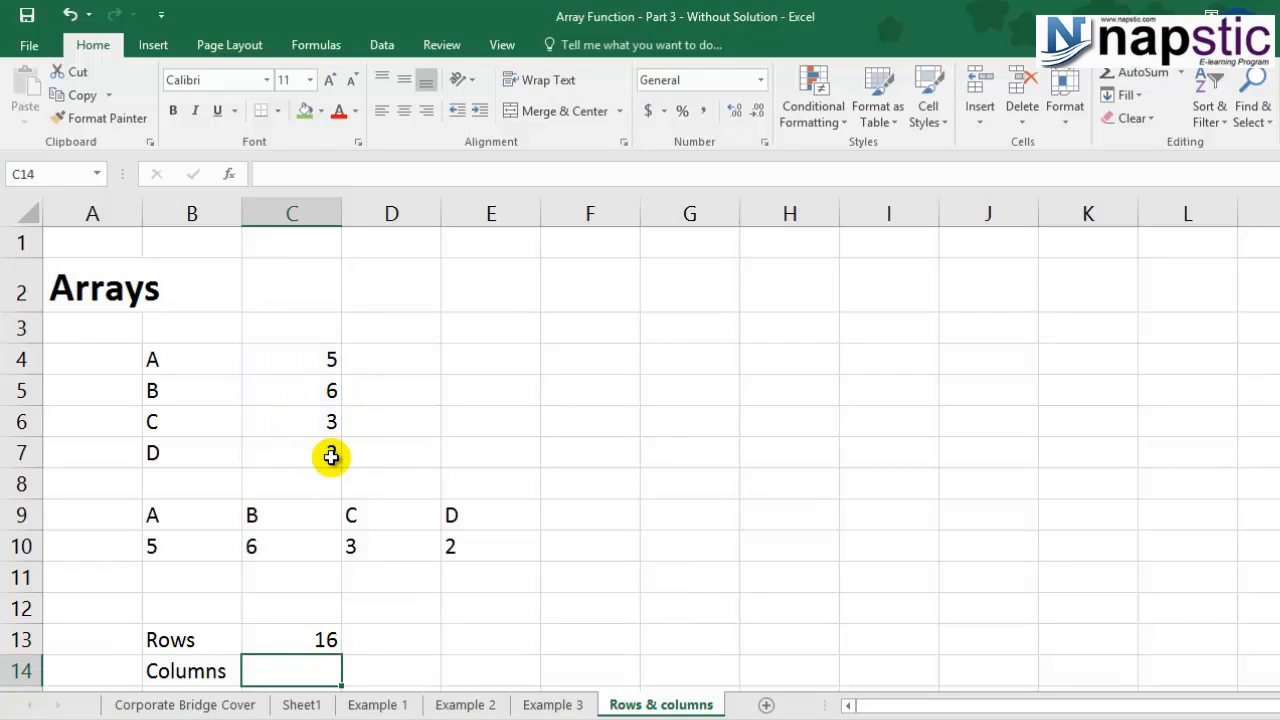
Convert the C4:C7 reference in C13's SUM formula into its array constant {5;6;3;2} and review the formula
click(322, 628)
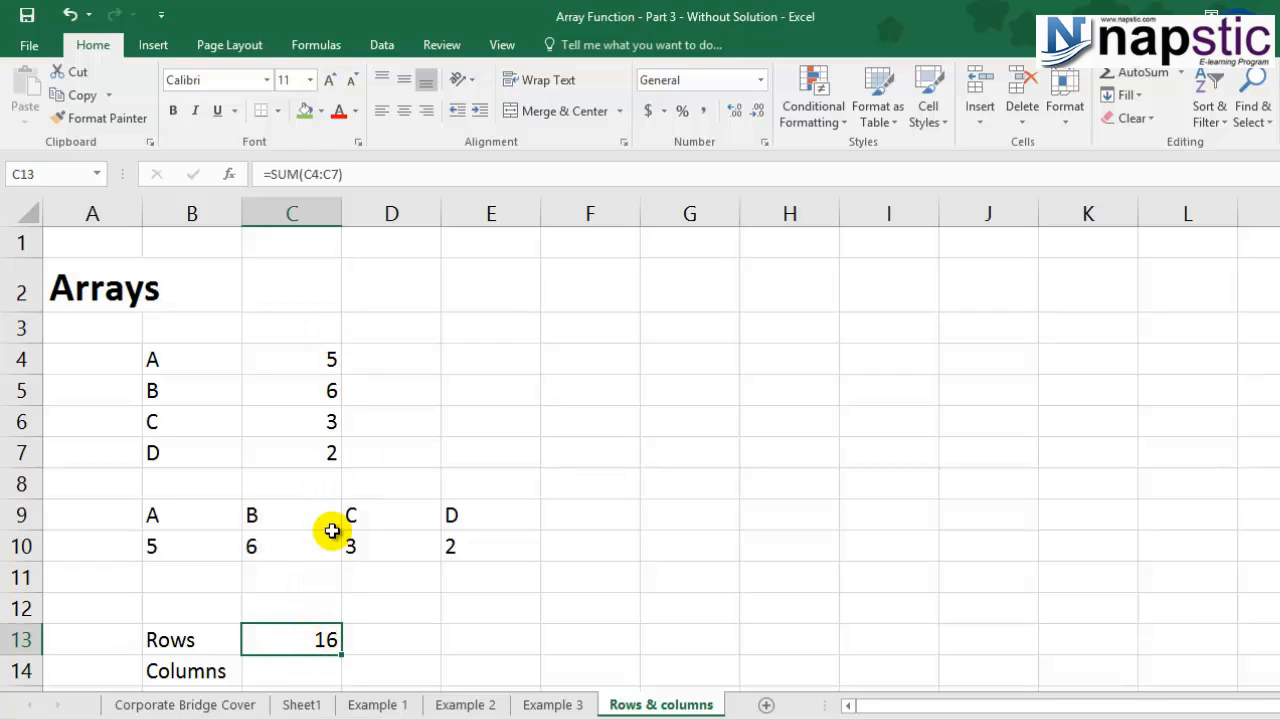
key(F2)
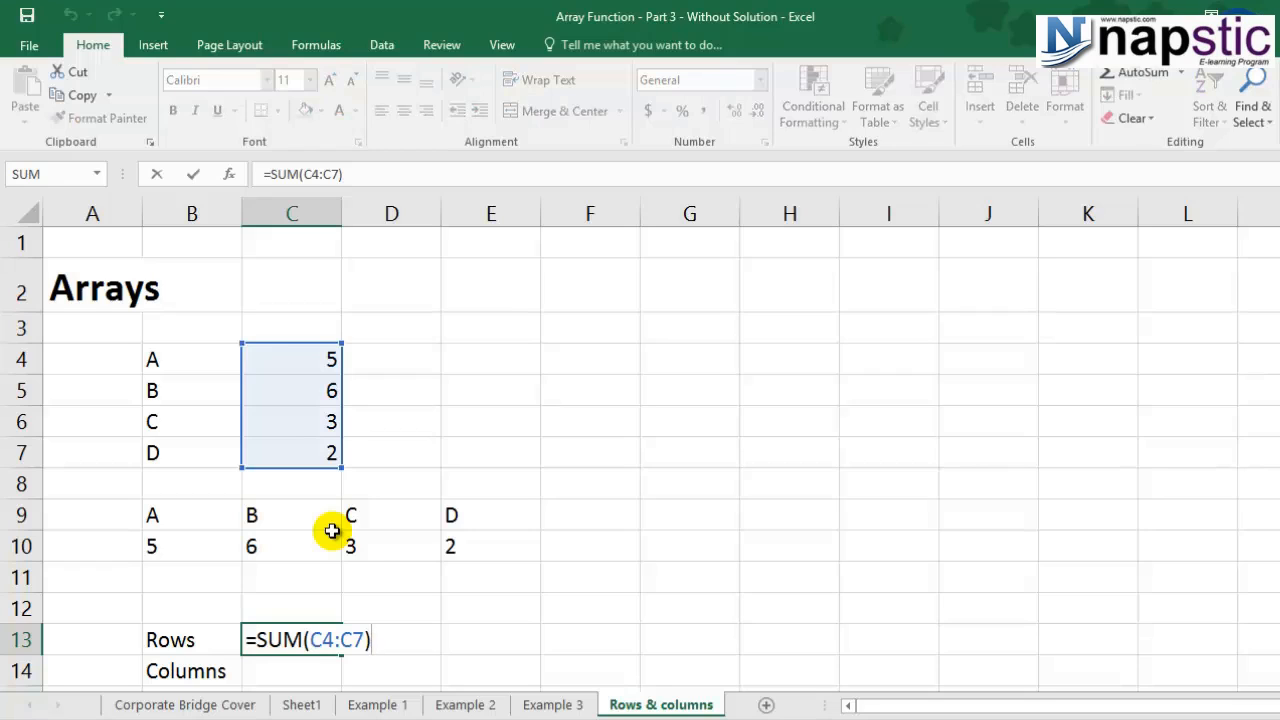
drag(316, 640, 366, 640)
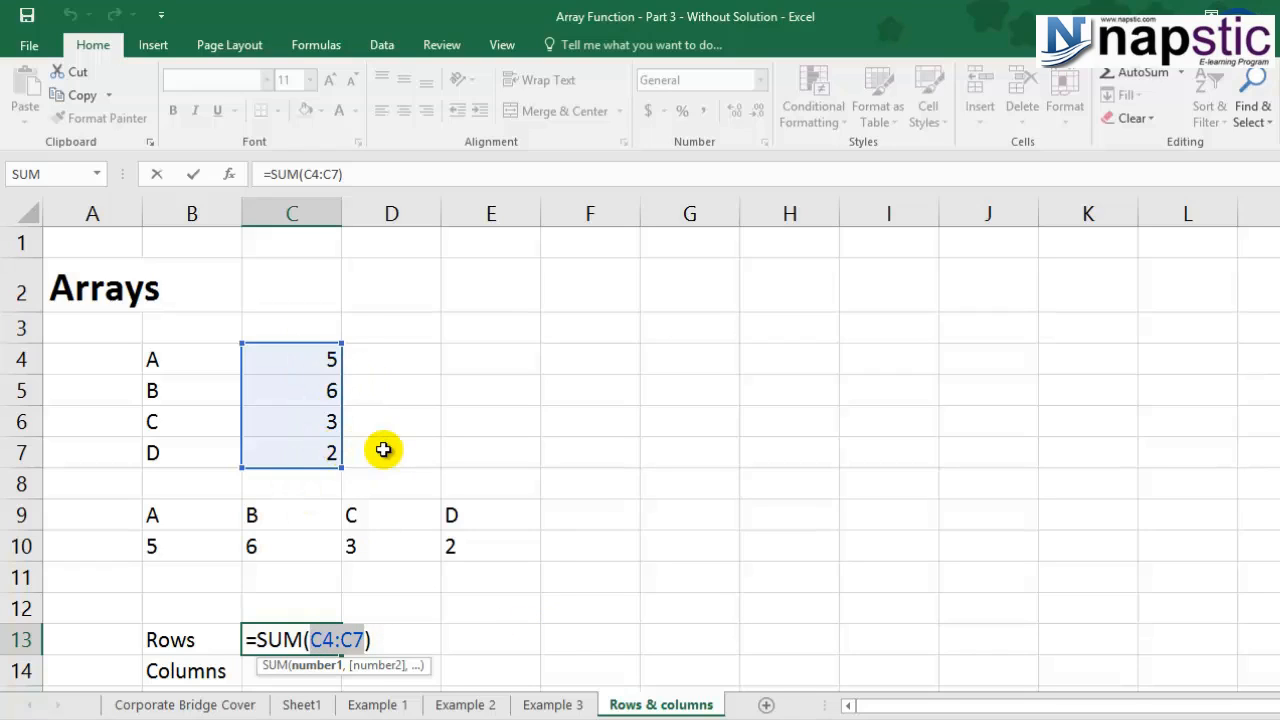
key(F9)
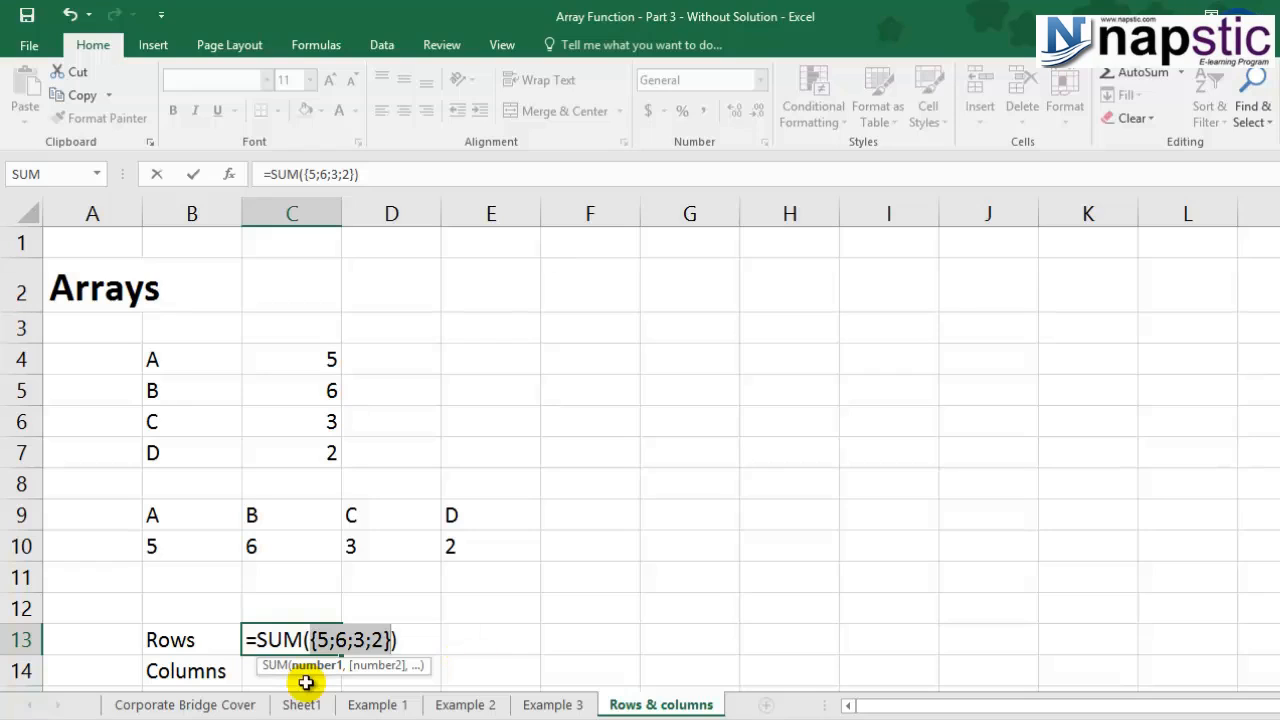
key(Return)
click(328, 640)
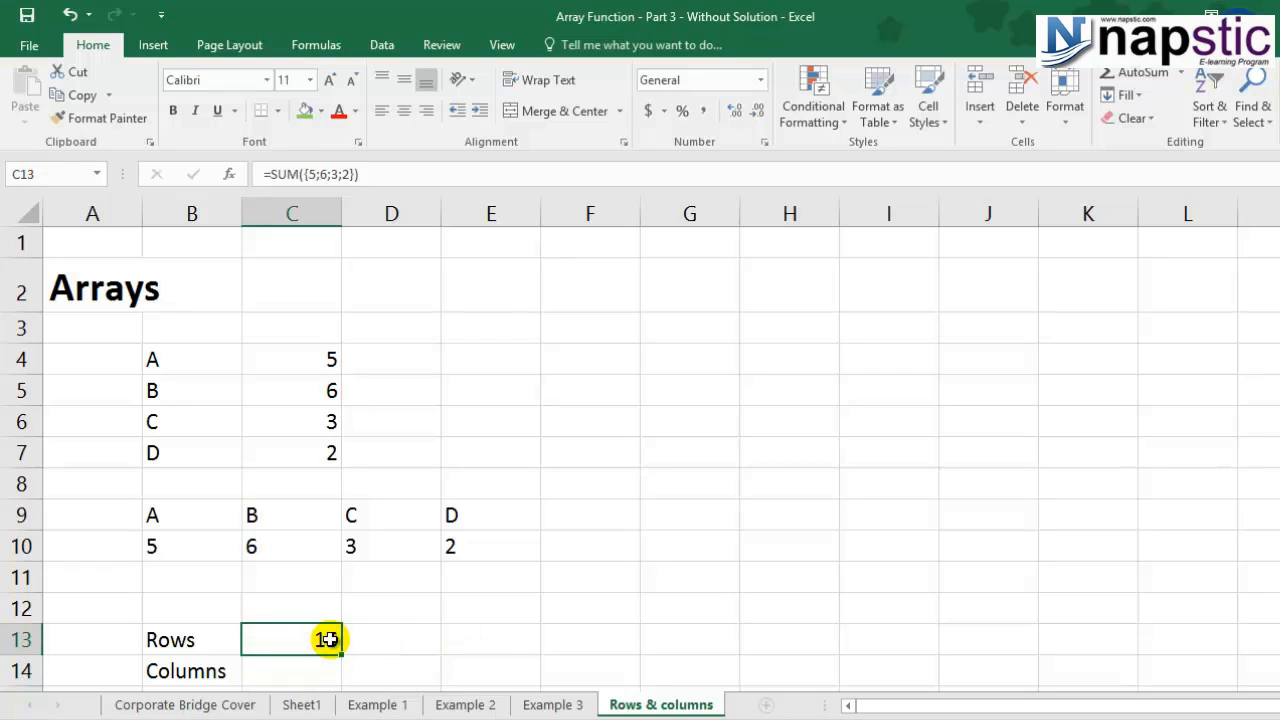
double_click(330, 640)
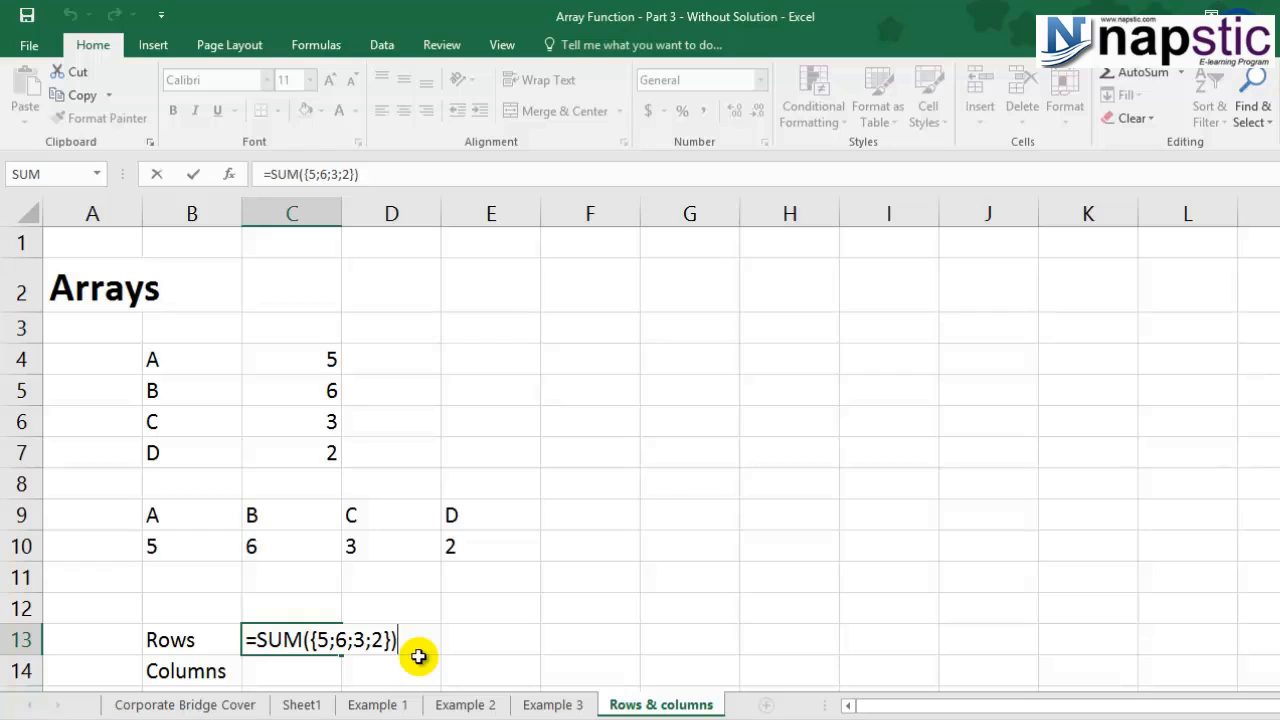
key(ctrl+Return)
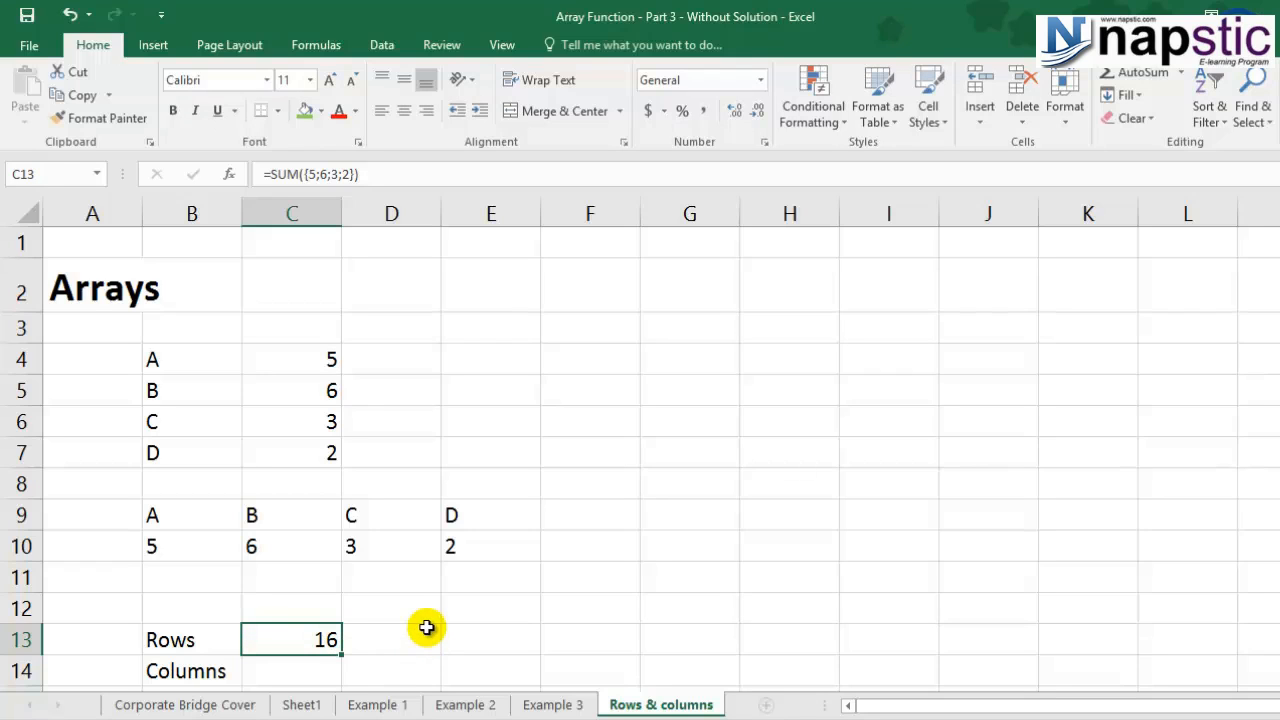
Enter =SUM(B10:E10) in C14, beside the Columns label, to total the horizontal list of values
scroll(426, 627, down, 1)
scroll(380, 594, up, 1)
click(315, 671)
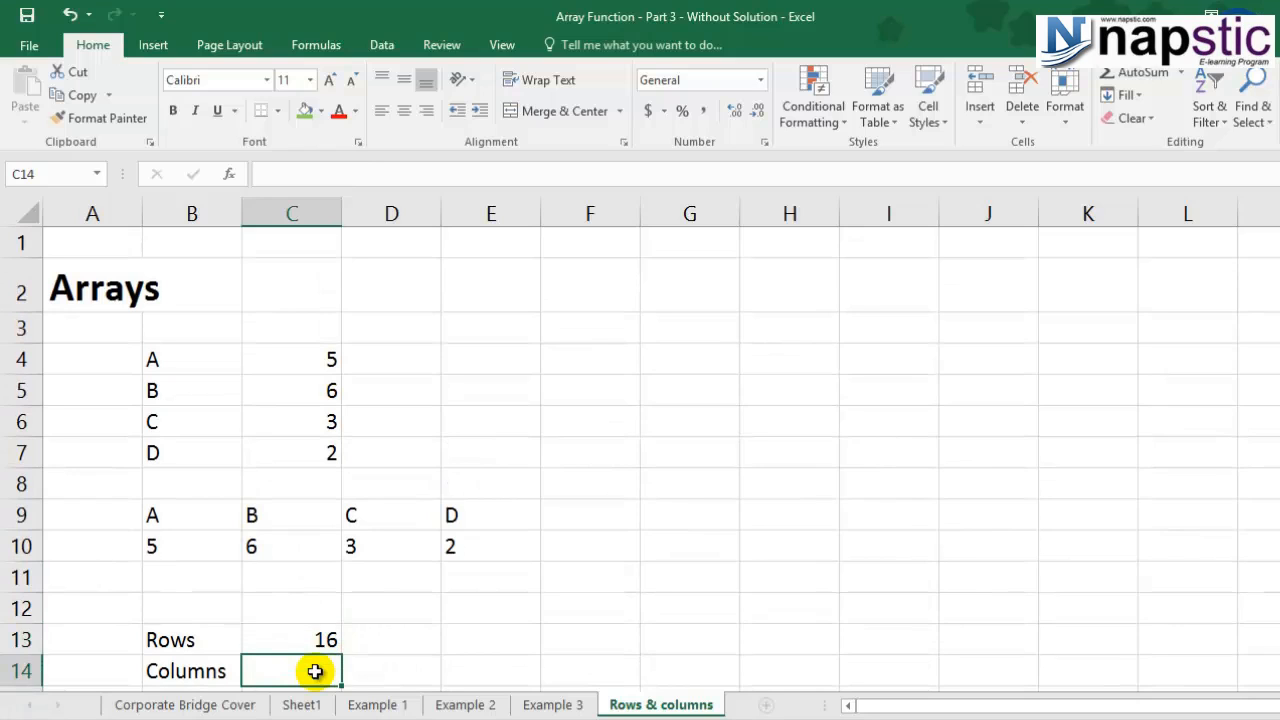
text(=sum)
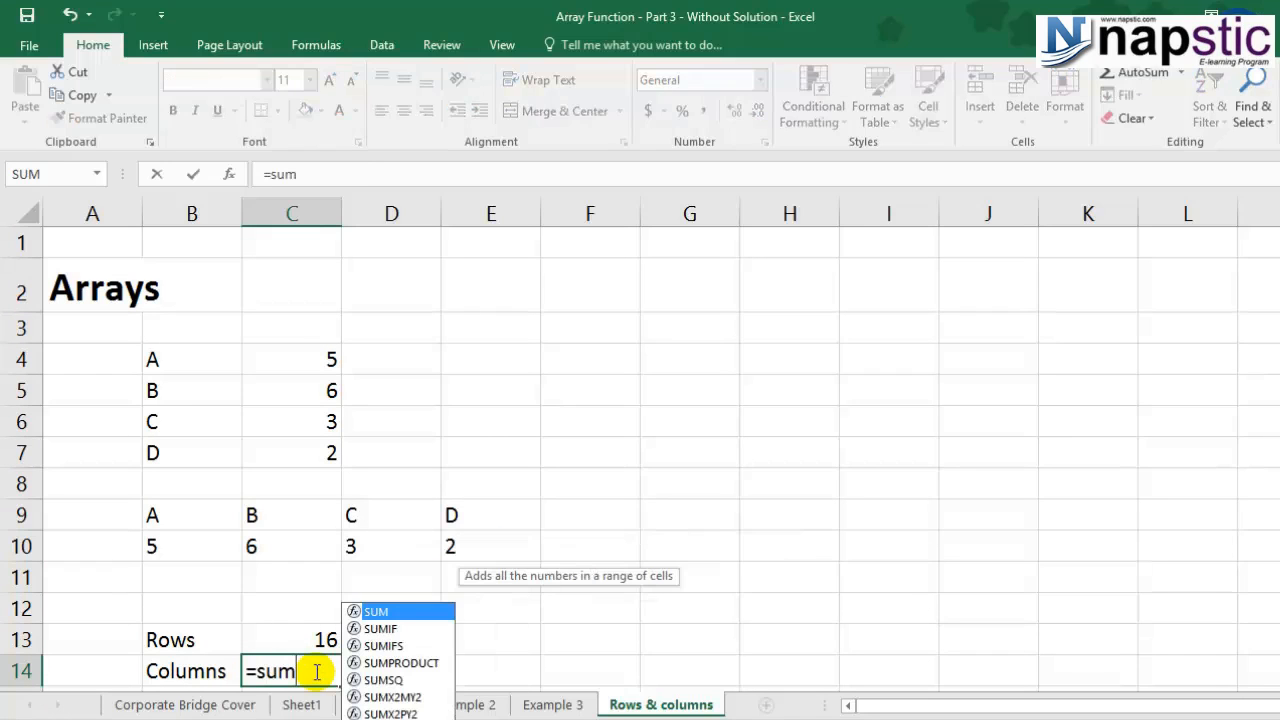
double_click(384, 611)
drag(170, 546, 449, 544)
key(Return)
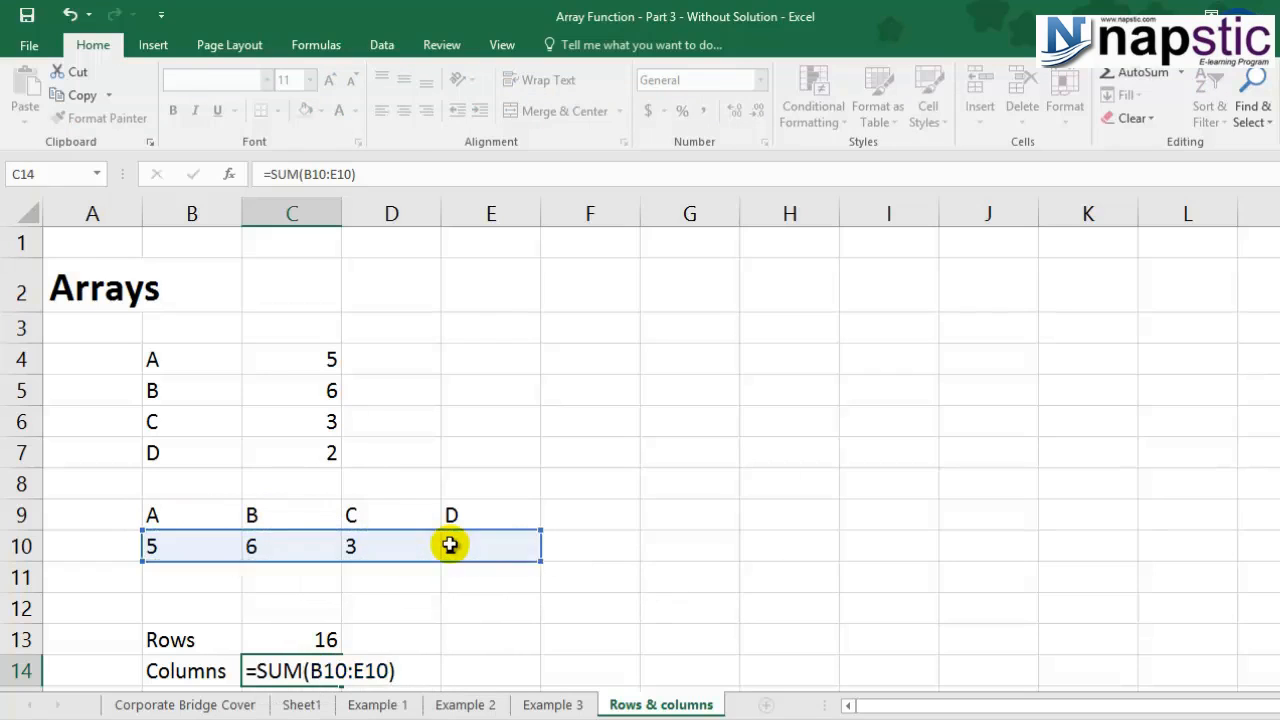
Evaluate the B10:E10 reference inside C14's SUM formula to examine its array notation, and cancel the edit
click(326, 640)
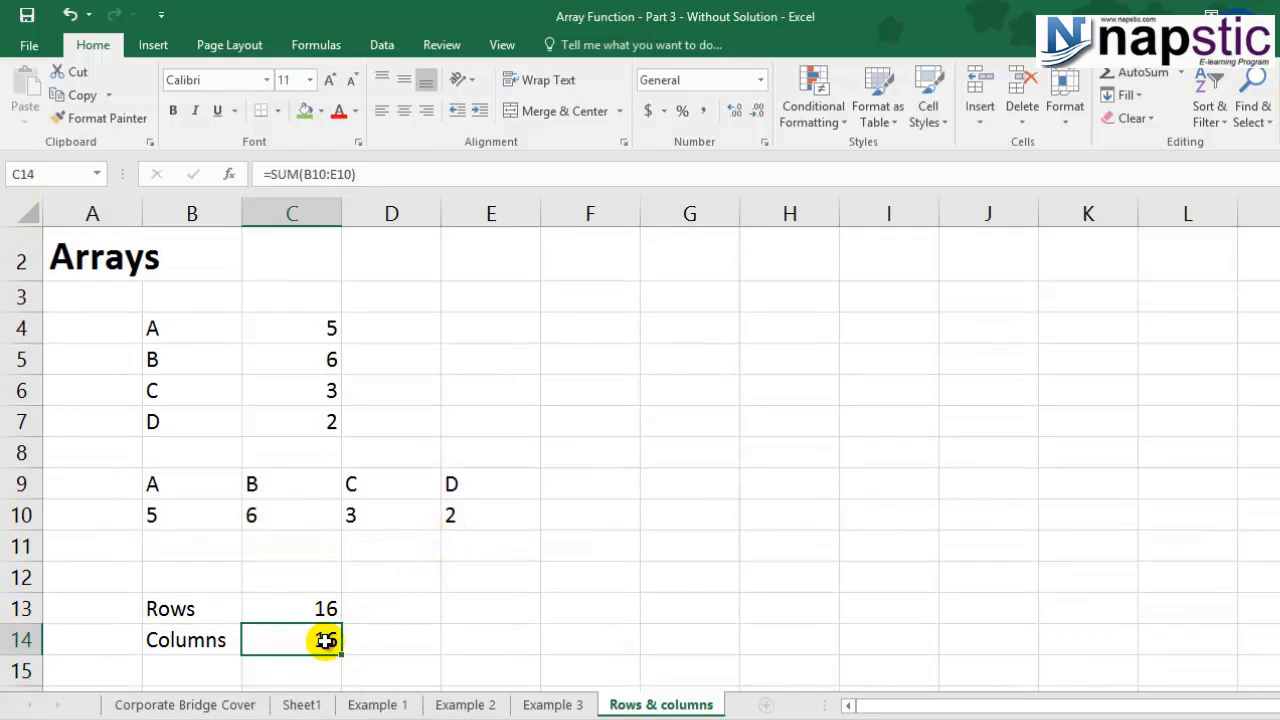
double_click(326, 640)
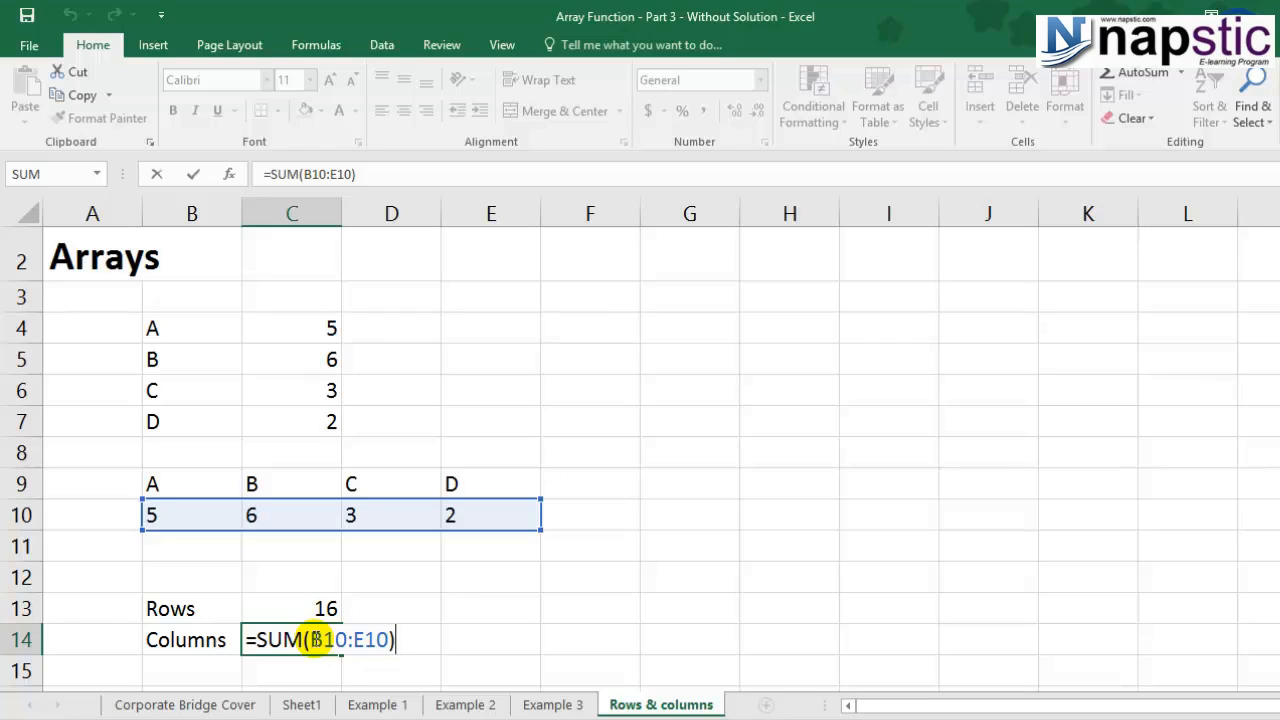
drag(316, 640, 386, 637)
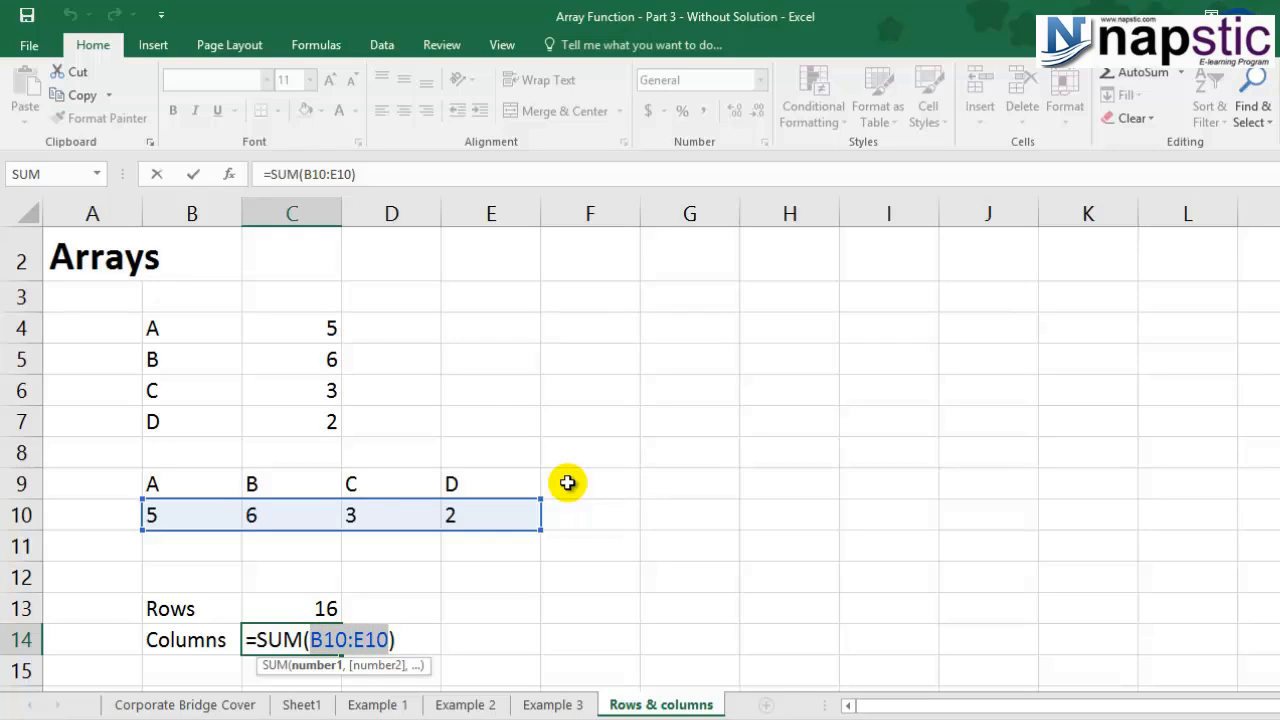
key(F9)
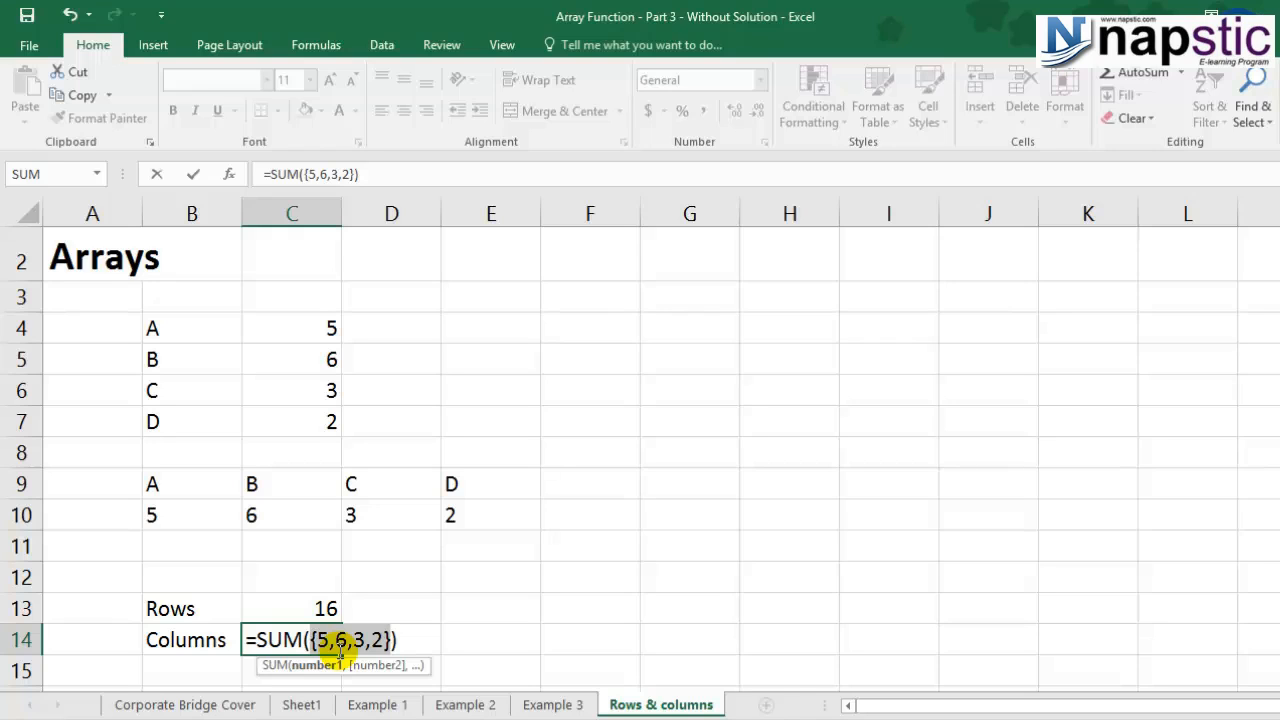
key(Escape)
scroll(380, 600, down, 1)
scroll(383, 604, up, 1)
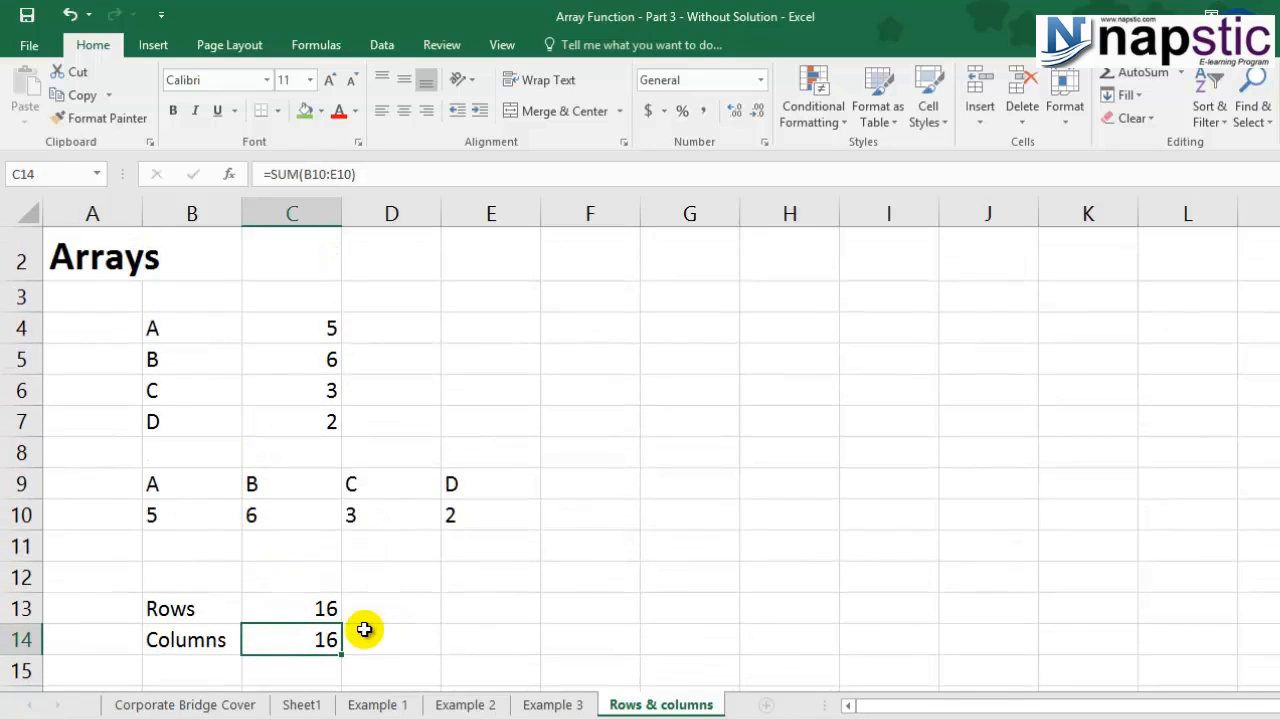
Add the label "Rows&columns" in B15 and autofit column B to its contents
click(179, 676)
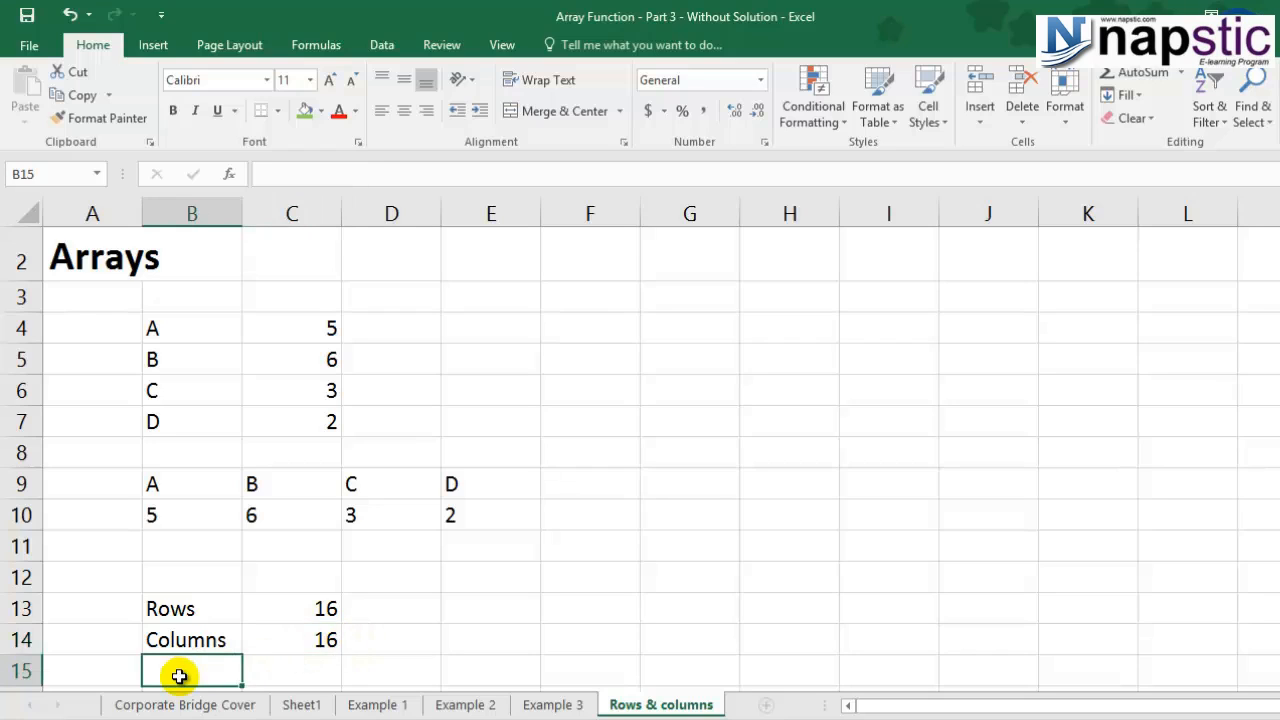
text(Rows&columns)
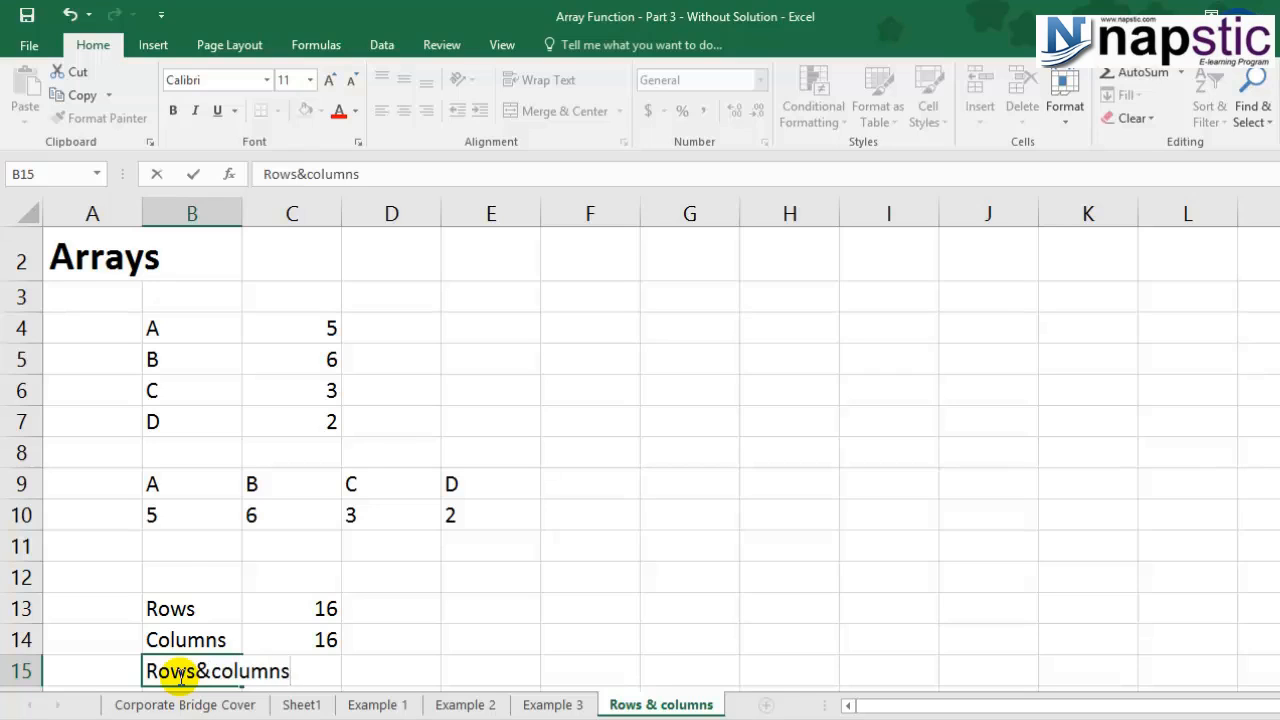
key(Return)
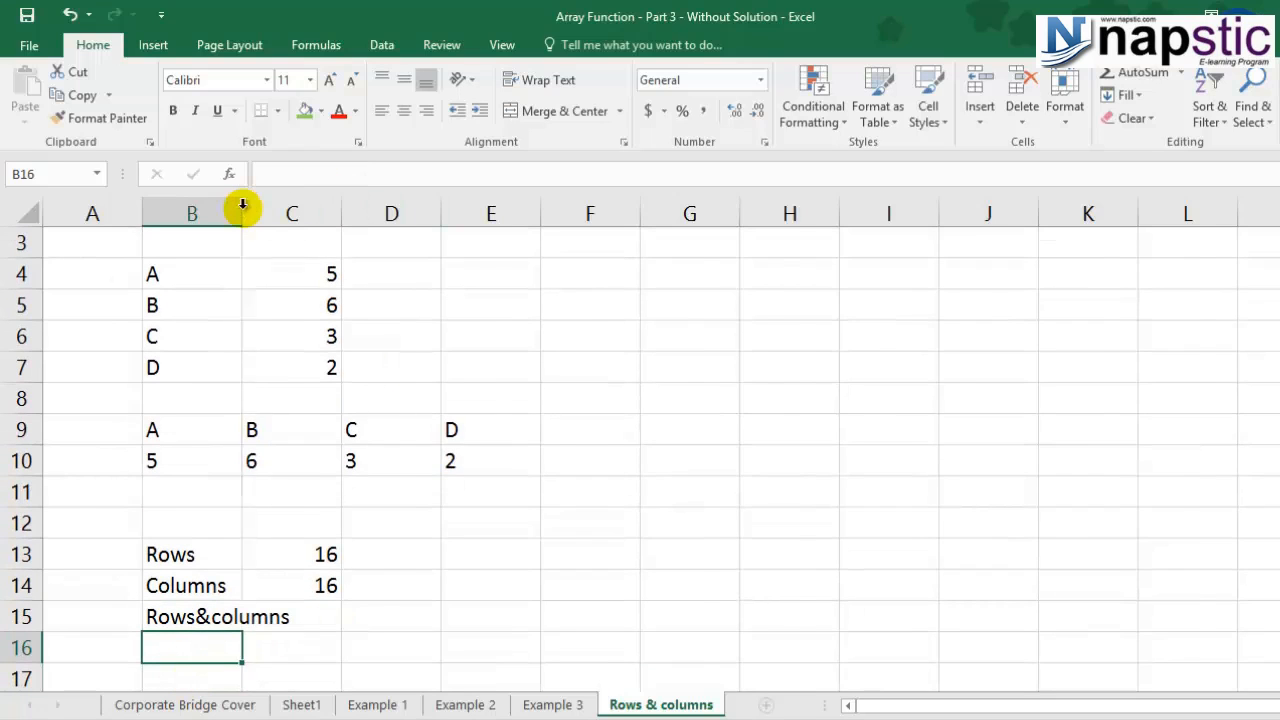
double_click(242, 205)
Enter =VLOOKUP("A",B4:C7,2,0) in C15, beside the Rows&columns label, to look up the value for A
click(337, 619)
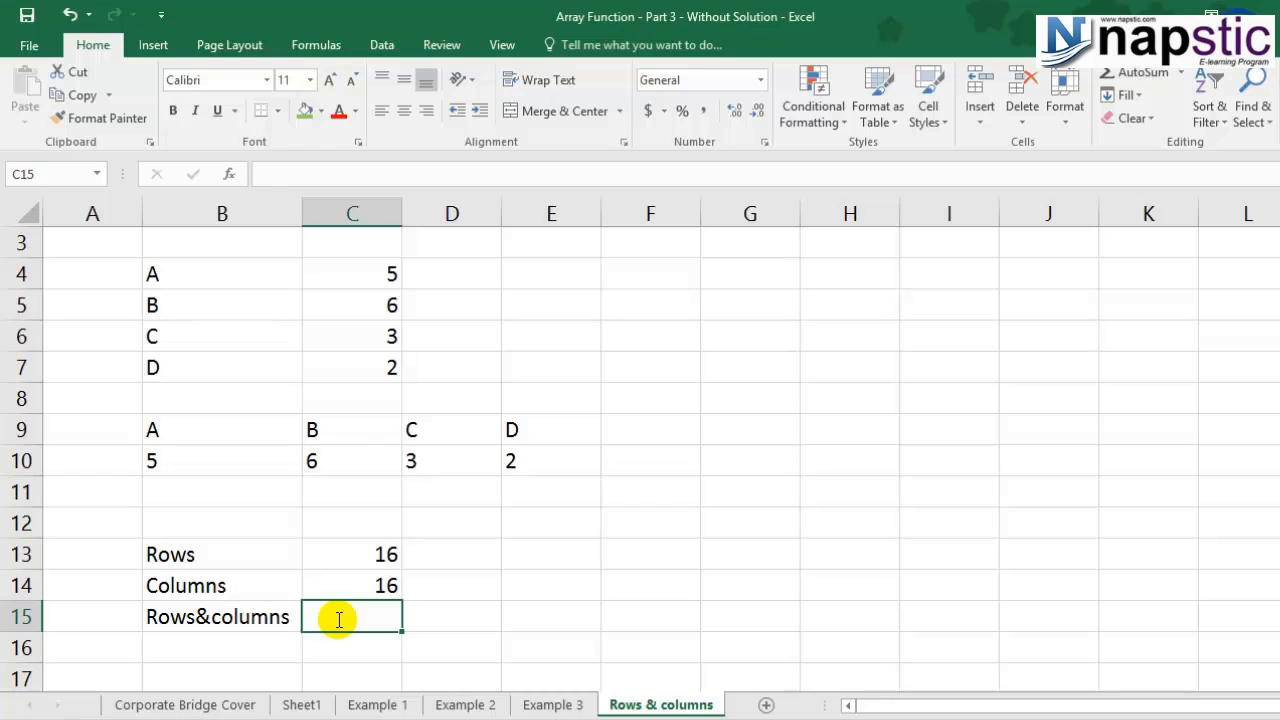
text(=vlo)
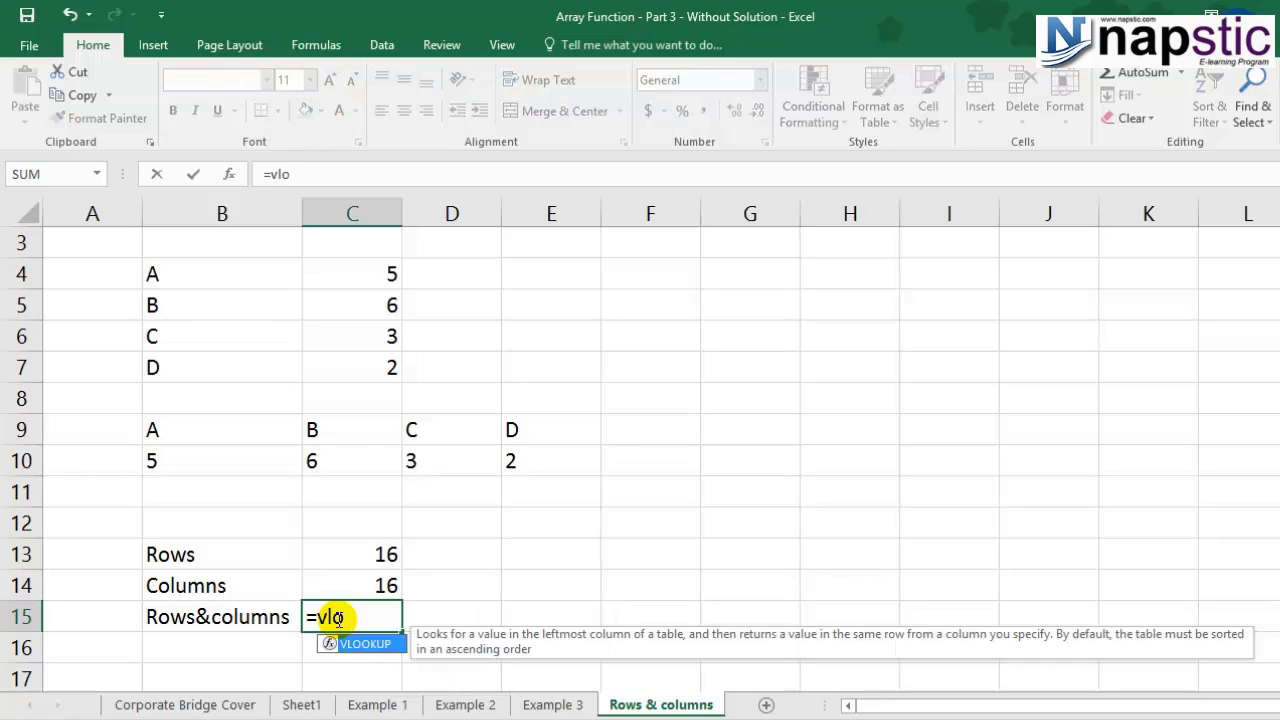
double_click(366, 644)
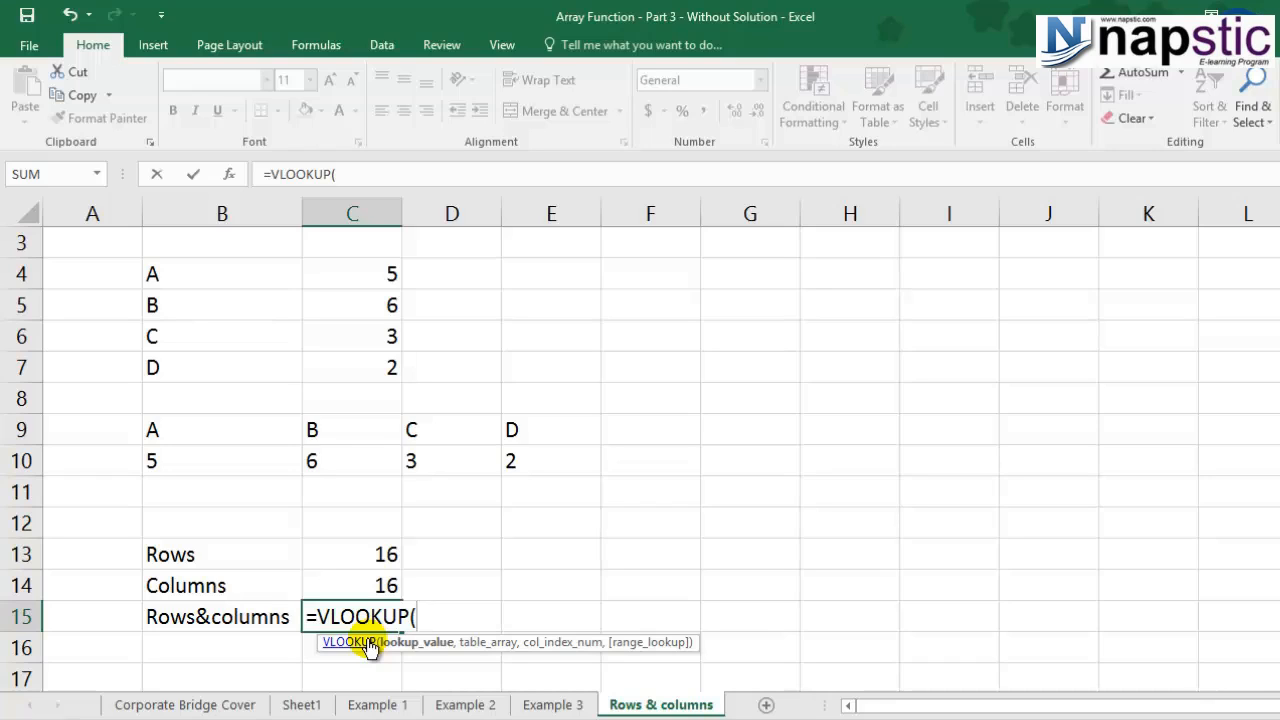
text("A",)
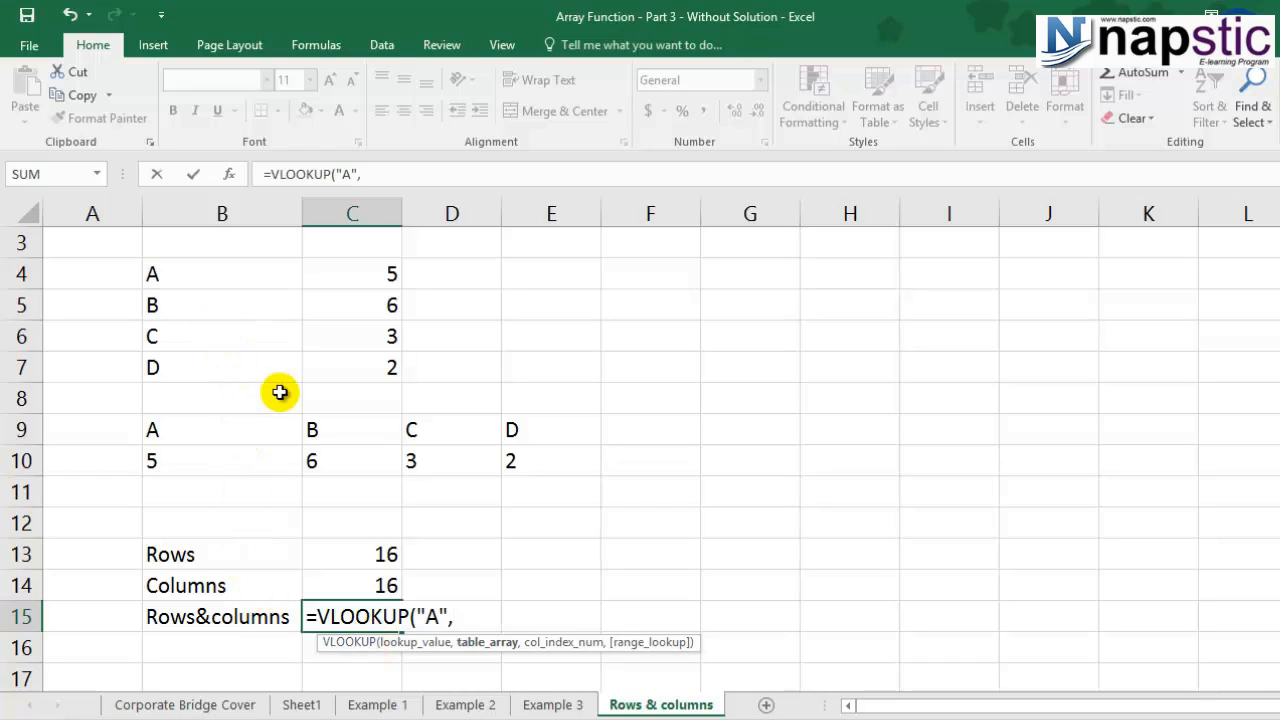
drag(198, 279, 357, 366)
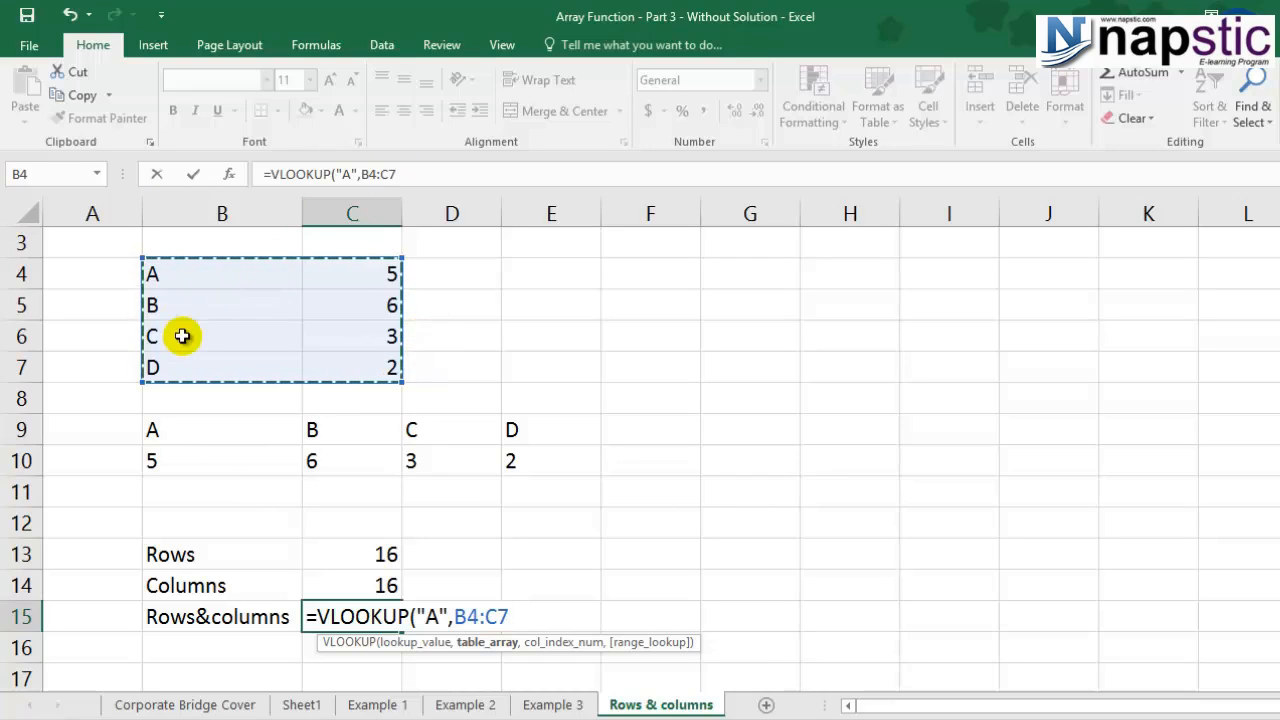
text(,)
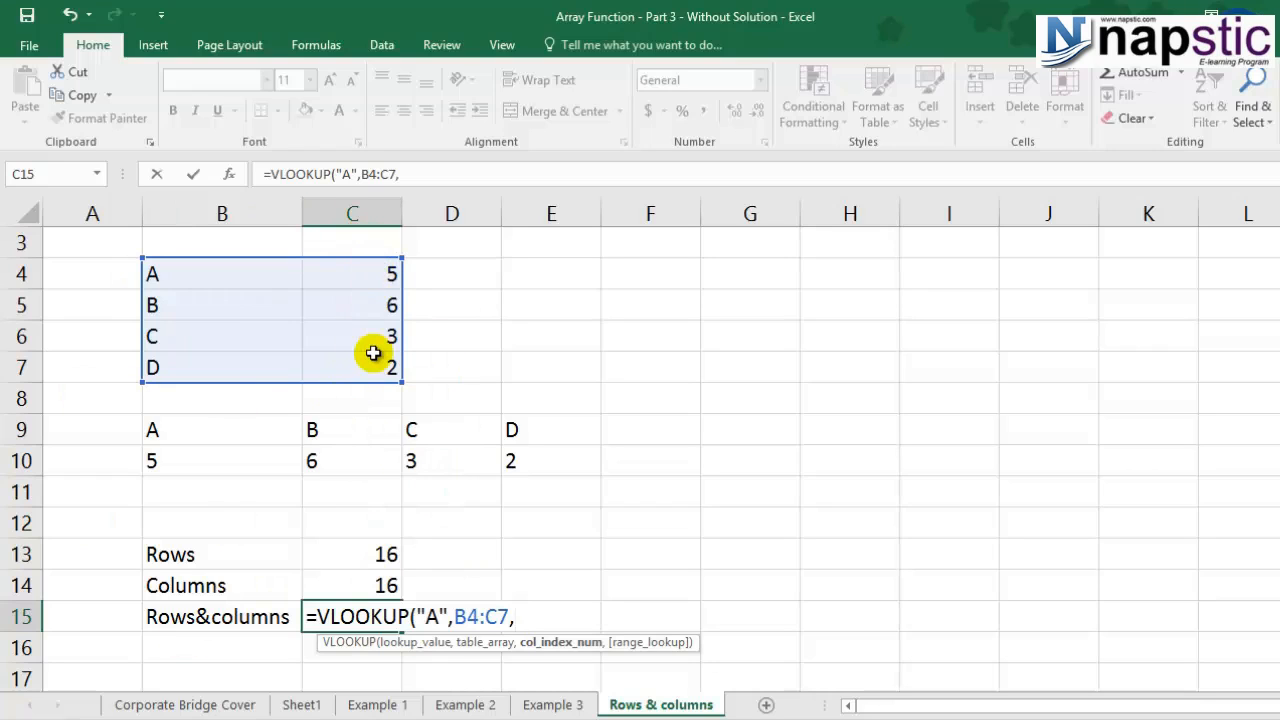
text(2,)
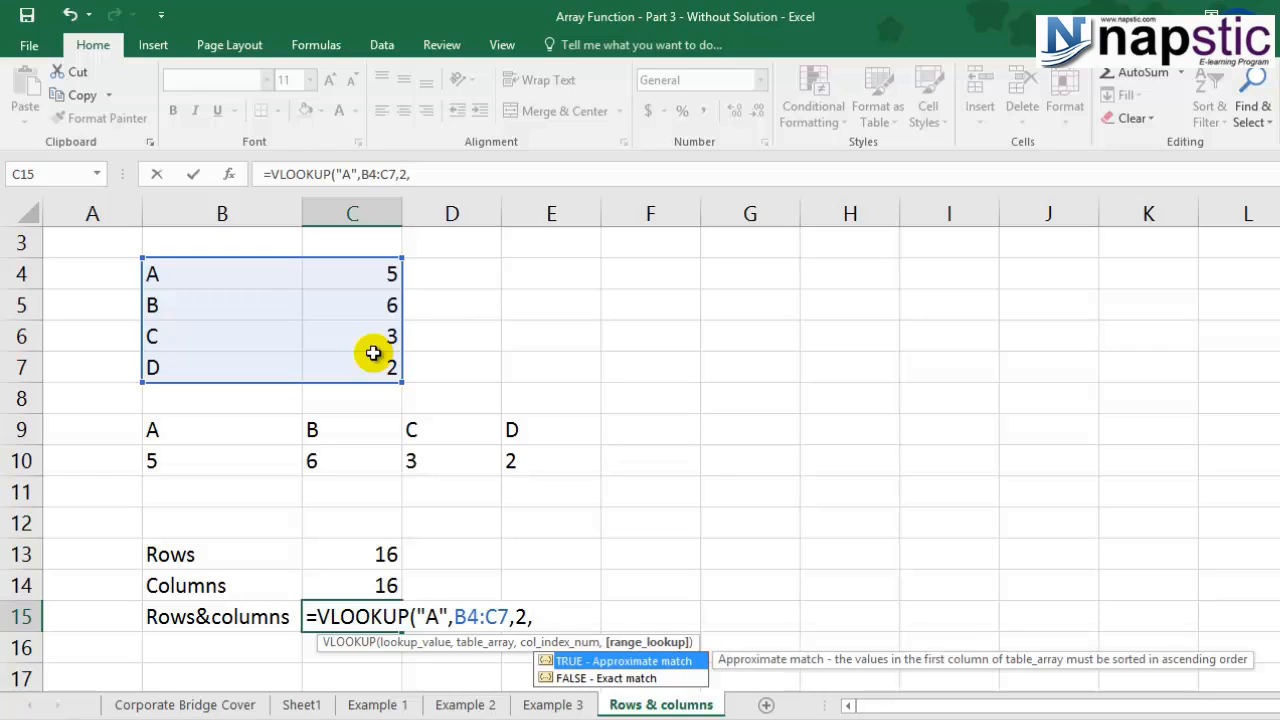
text(0))
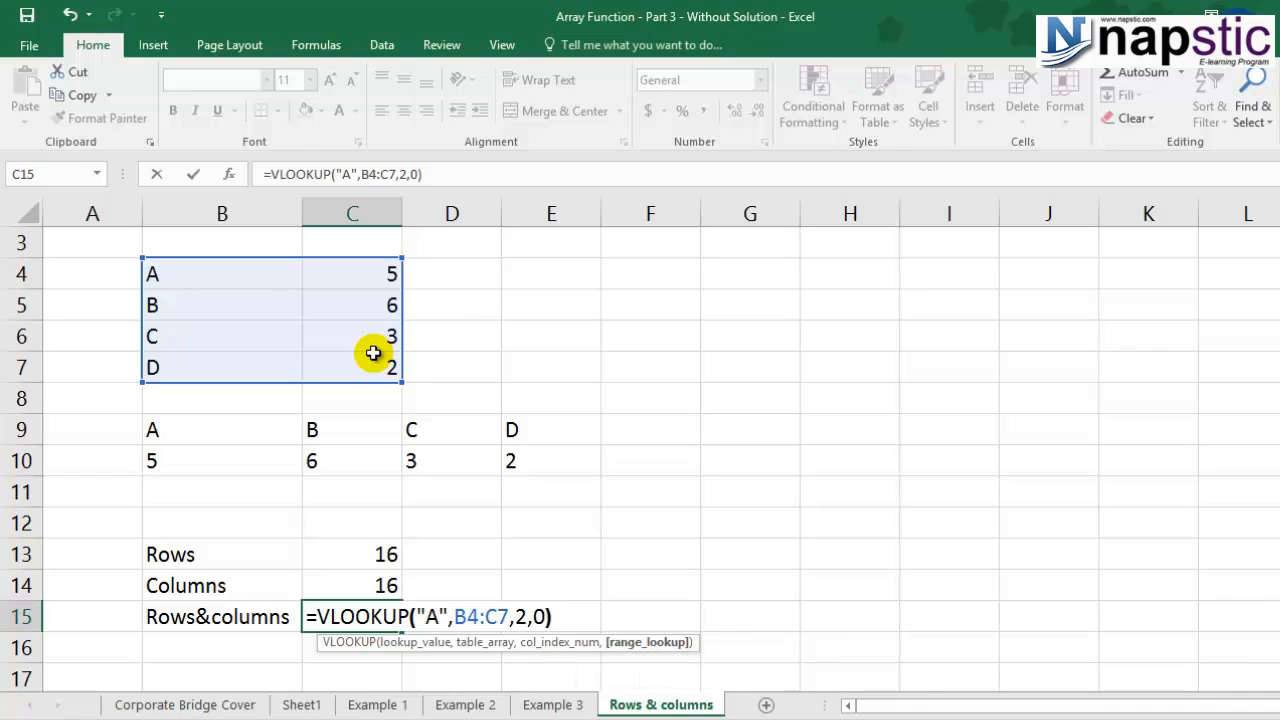
key(Return)
Check the lookup result in C15 against the A entry in B4 and its value in C4
click(368, 613)
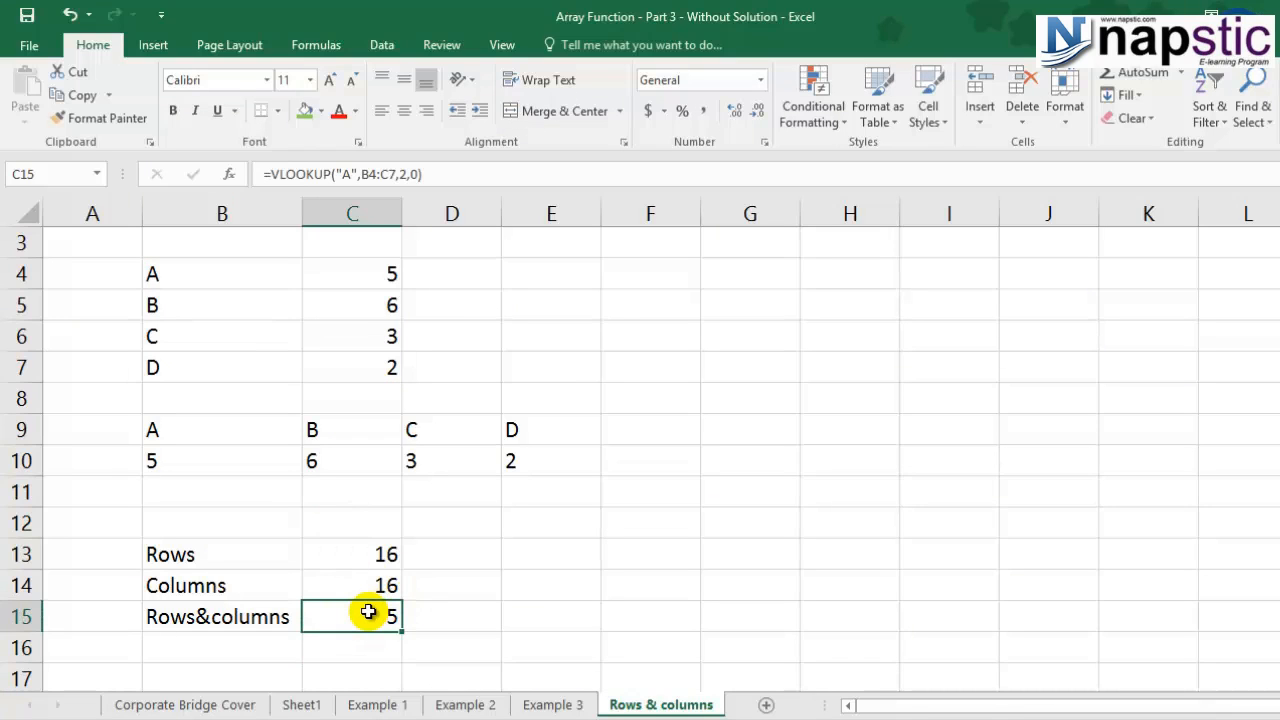
click(210, 270)
click(347, 280)
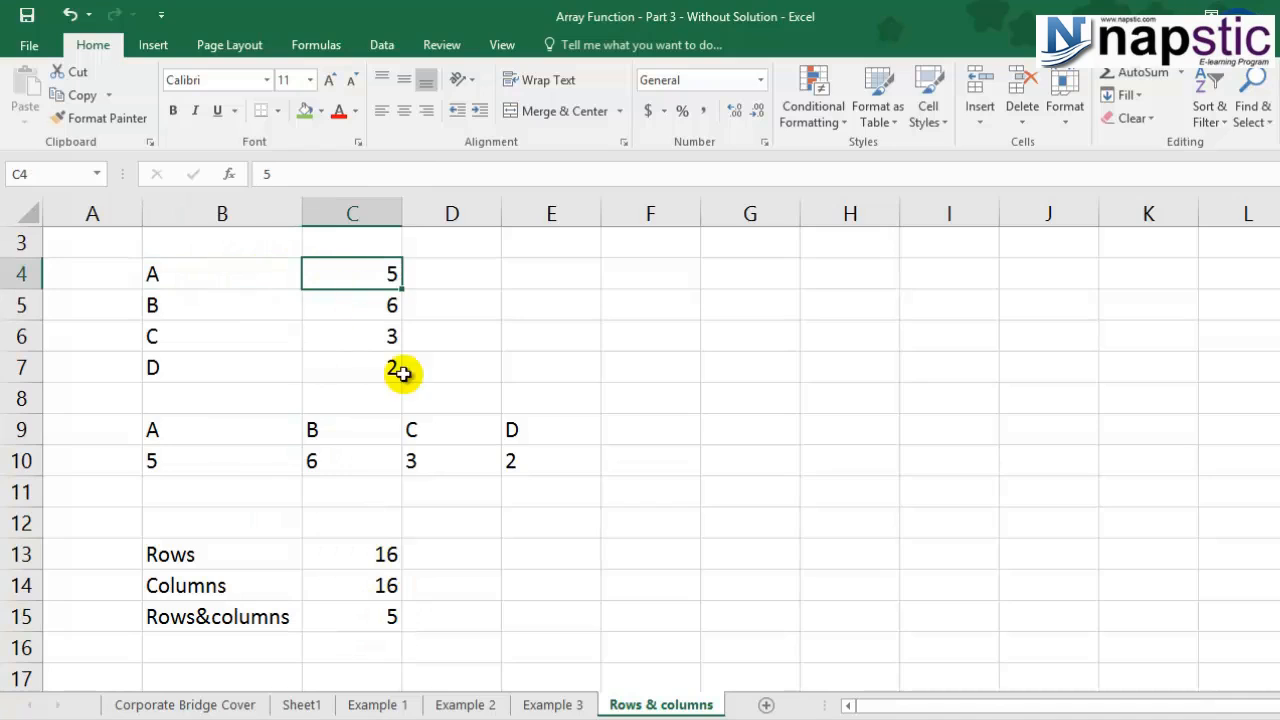
Evaluate the B4:C7 table reference inside C15's VLOOKUP formula to examine its two-dimensional array notation
click(387, 614)
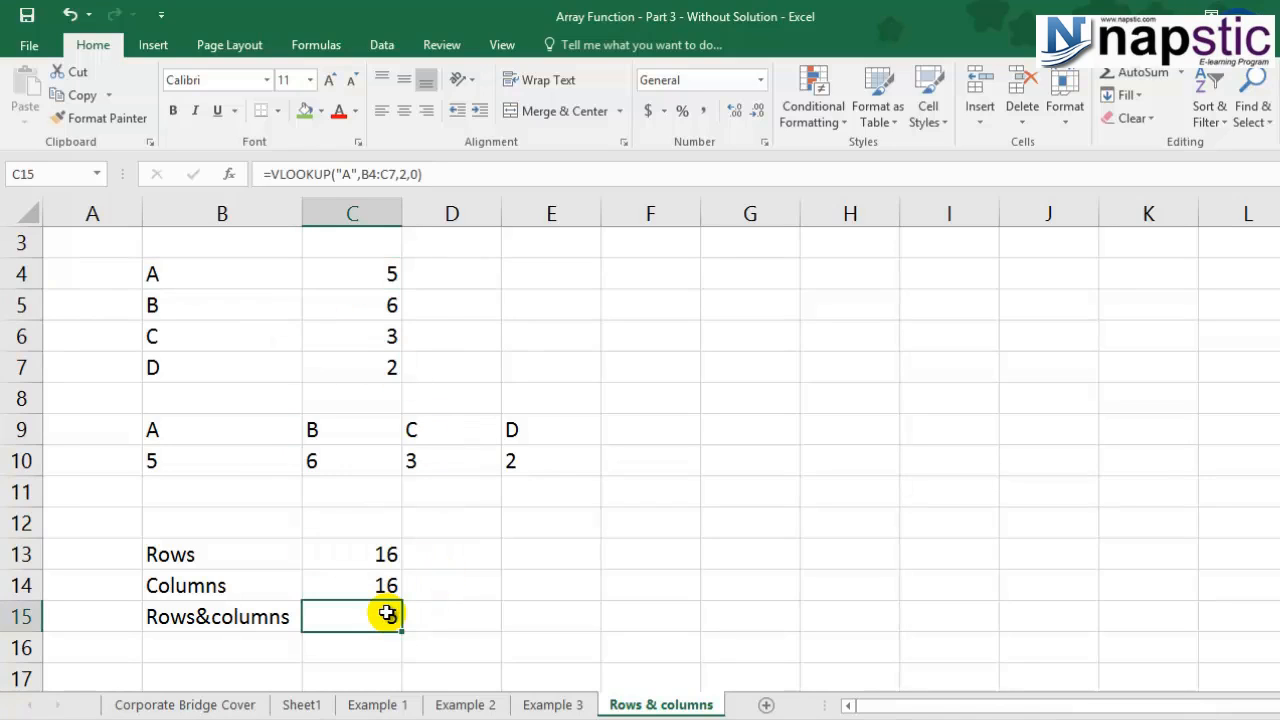
double_click(387, 614)
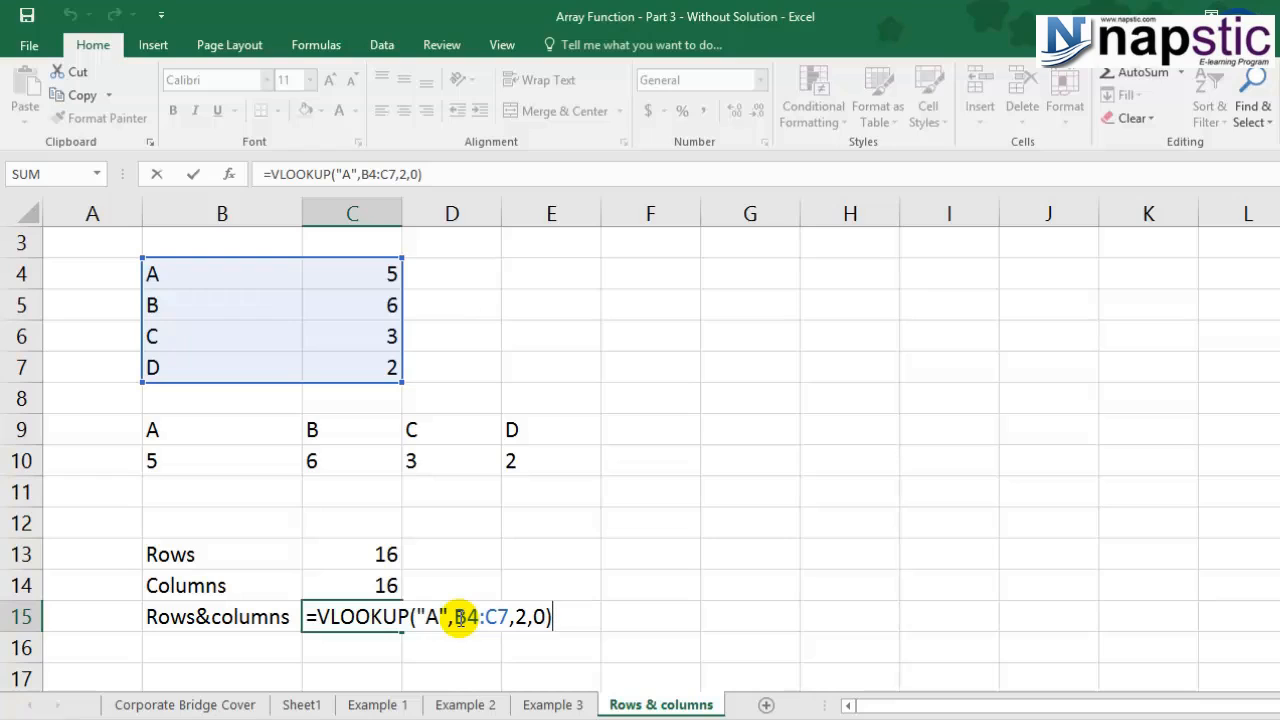
drag(456, 617, 508, 629)
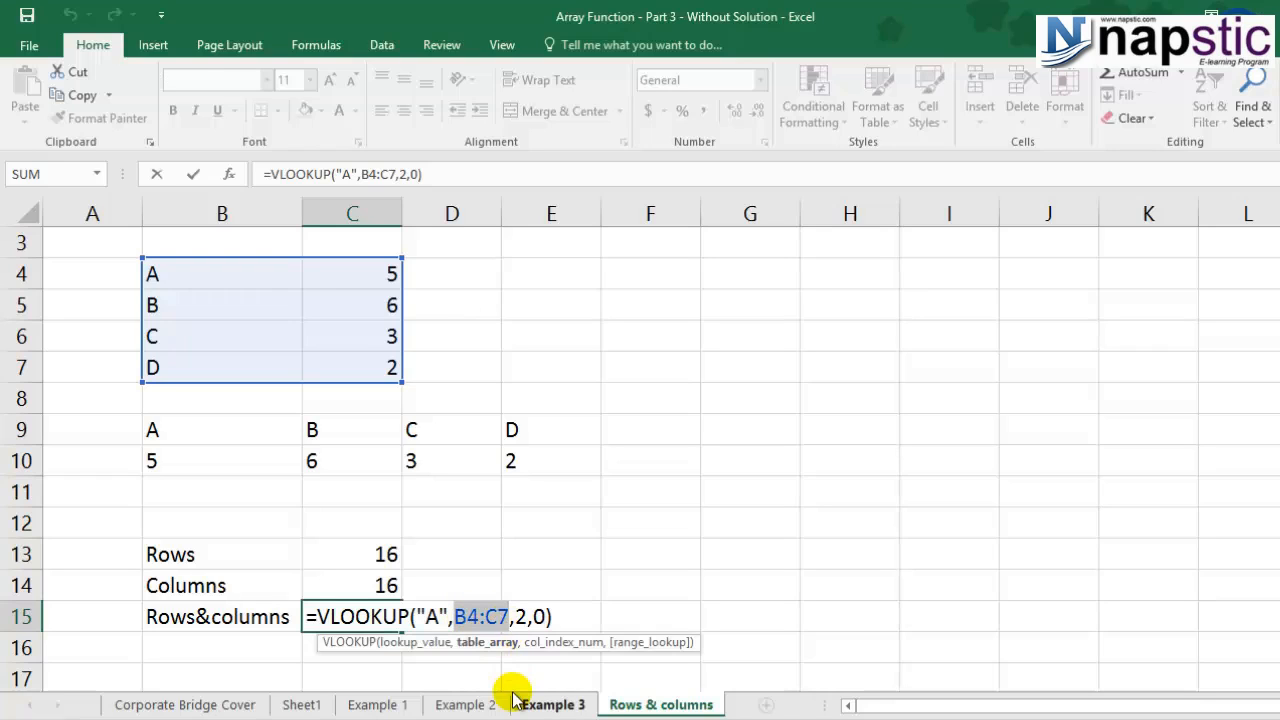
key(F9)
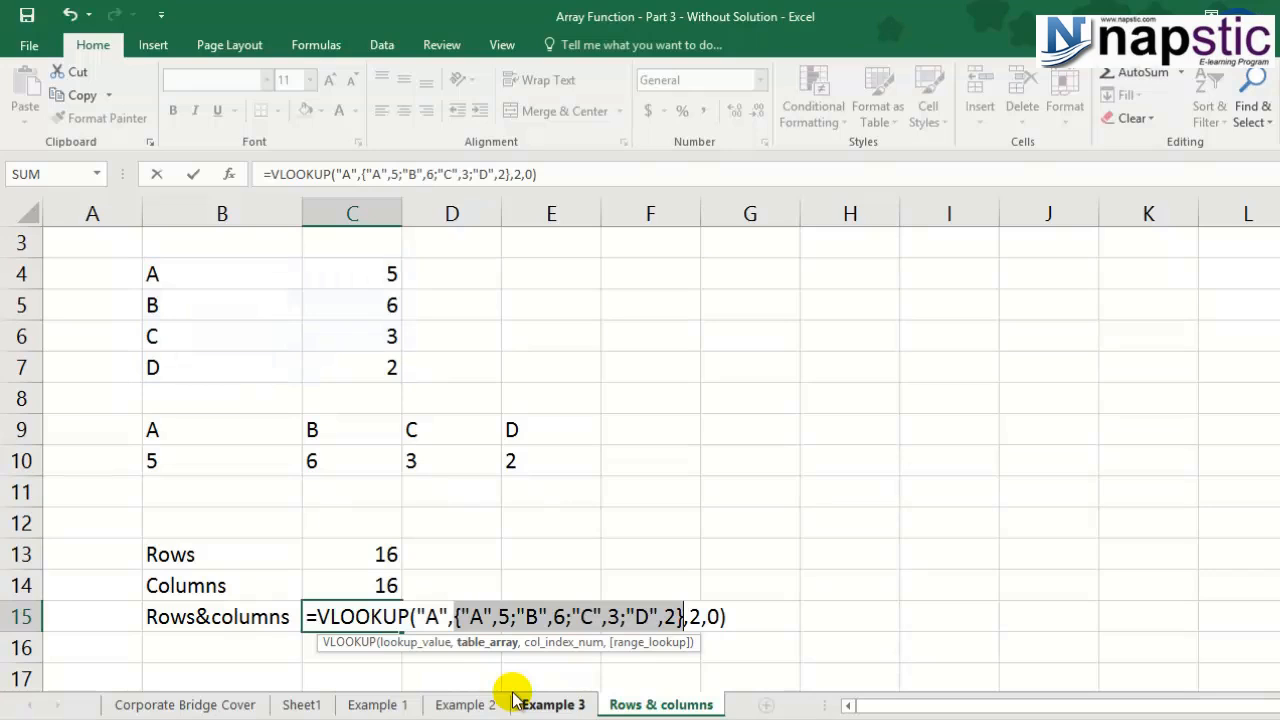